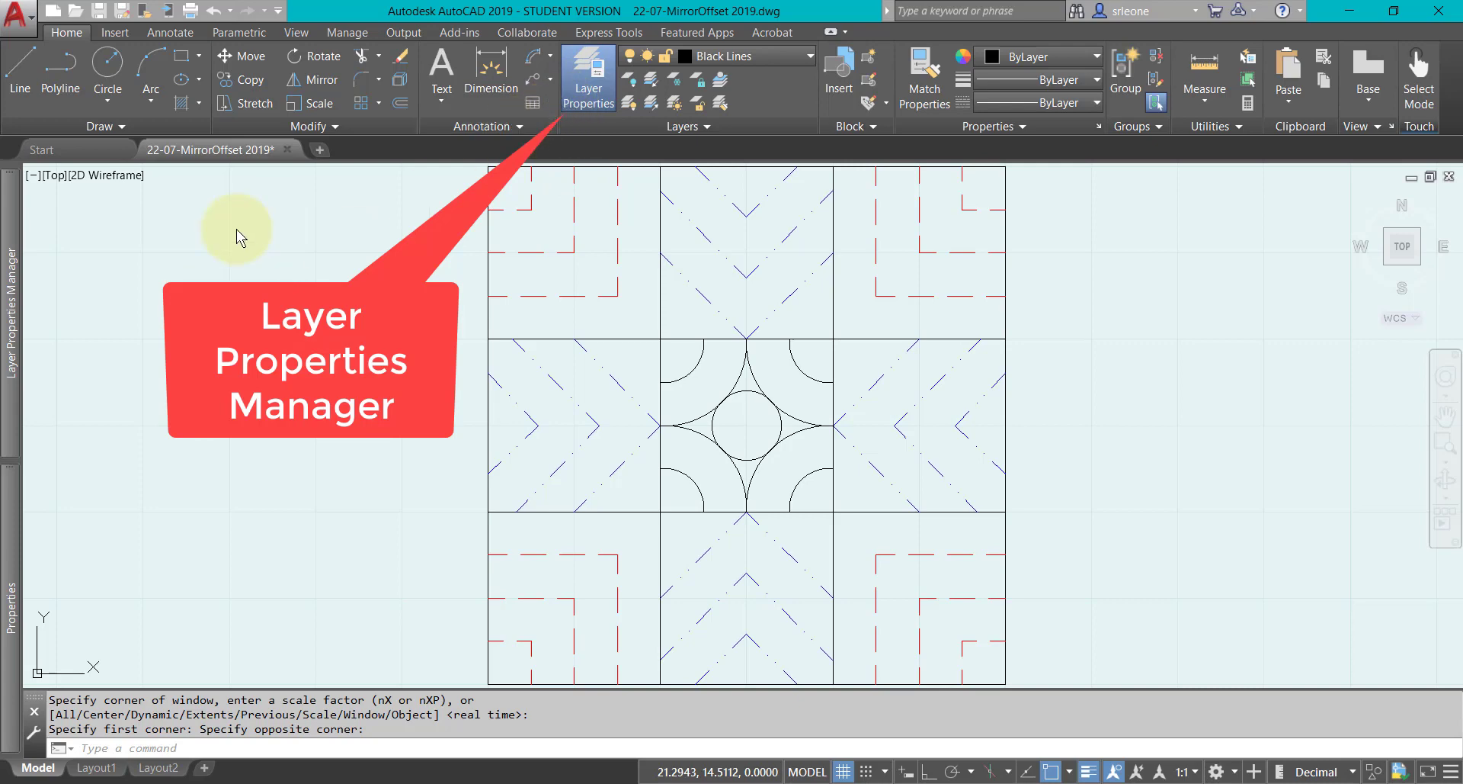
- Expand the auto-hidden Layer Properties Manager to view the four layers with their colours and linetypes
mouse_move(16, 369)
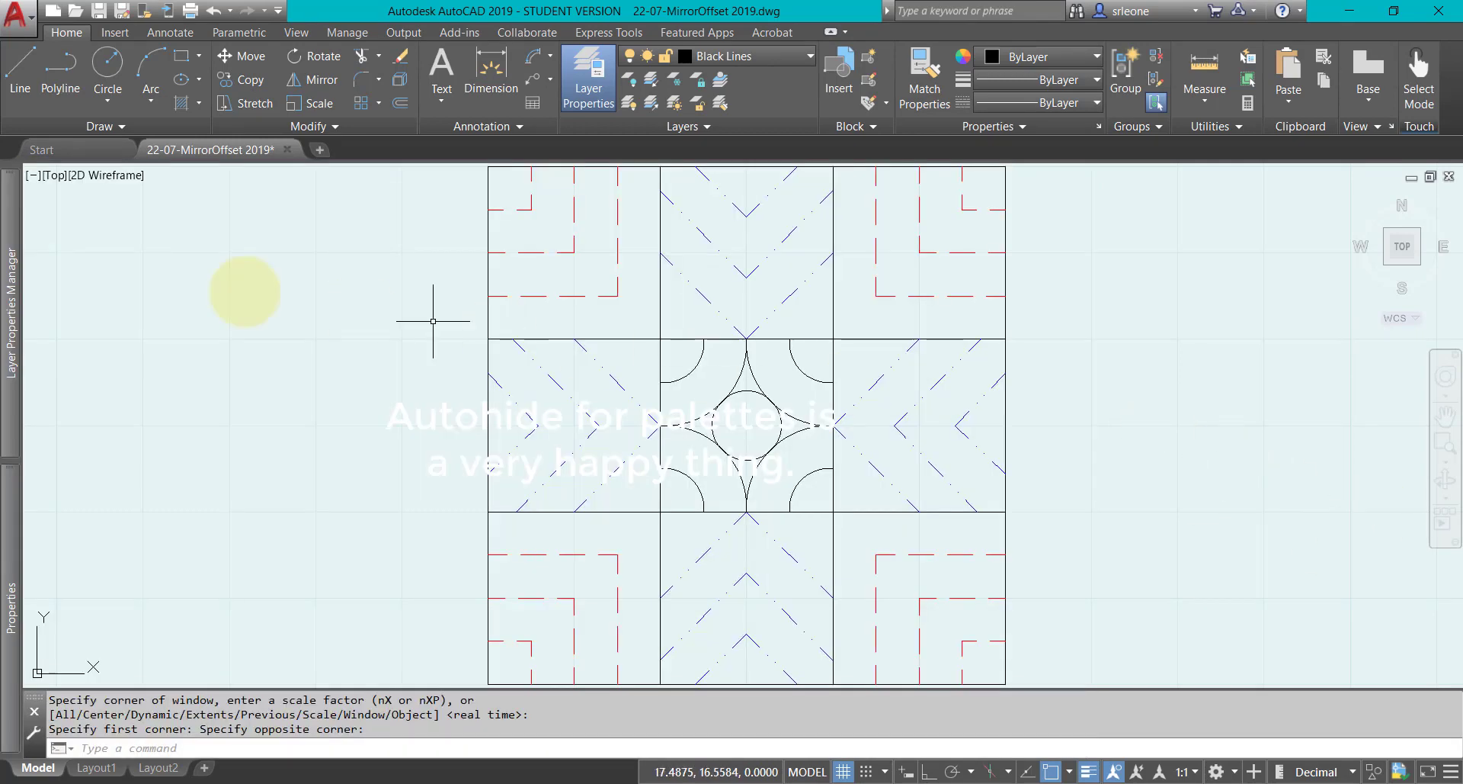
mouse_move(10, 309)
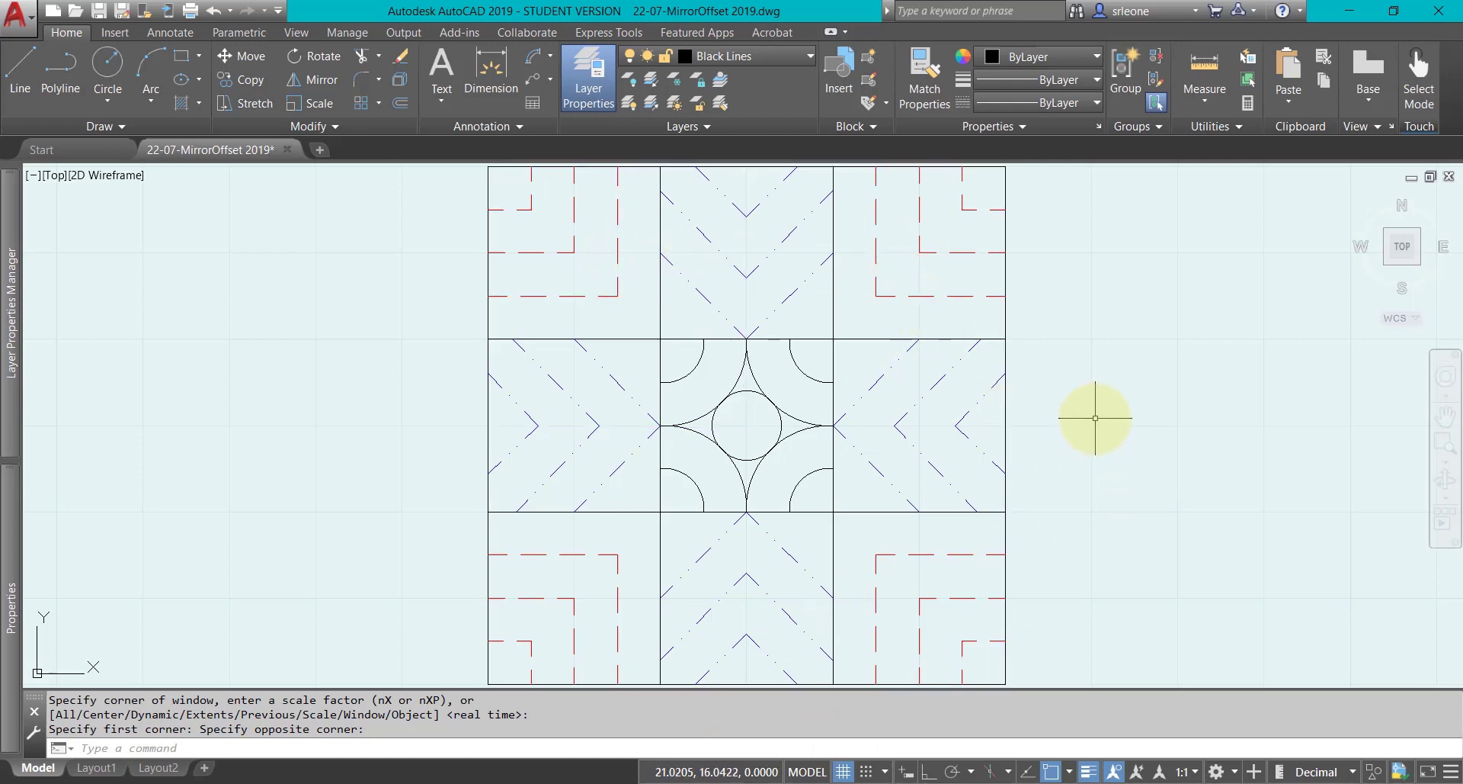
left_click(962, 201)
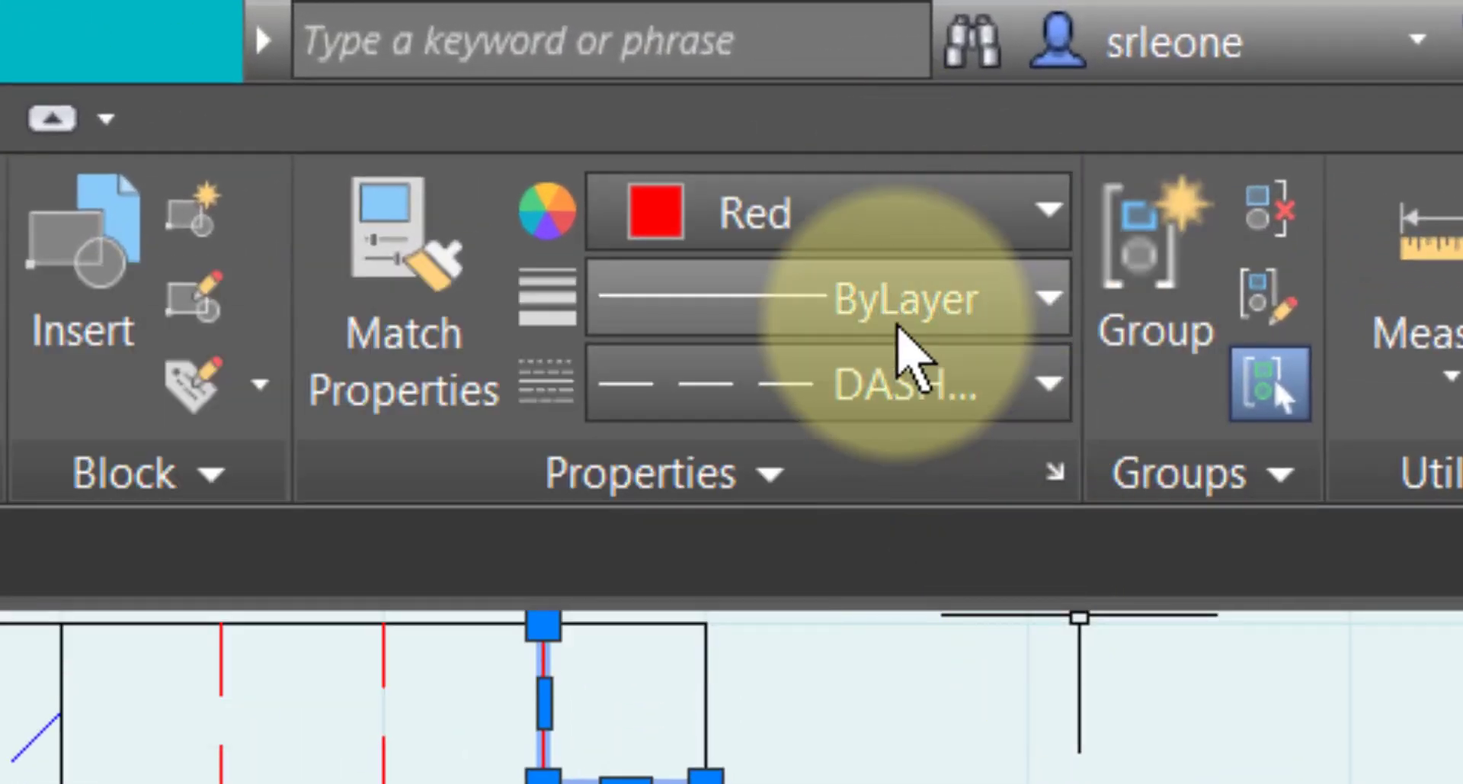
left_click(898, 327)
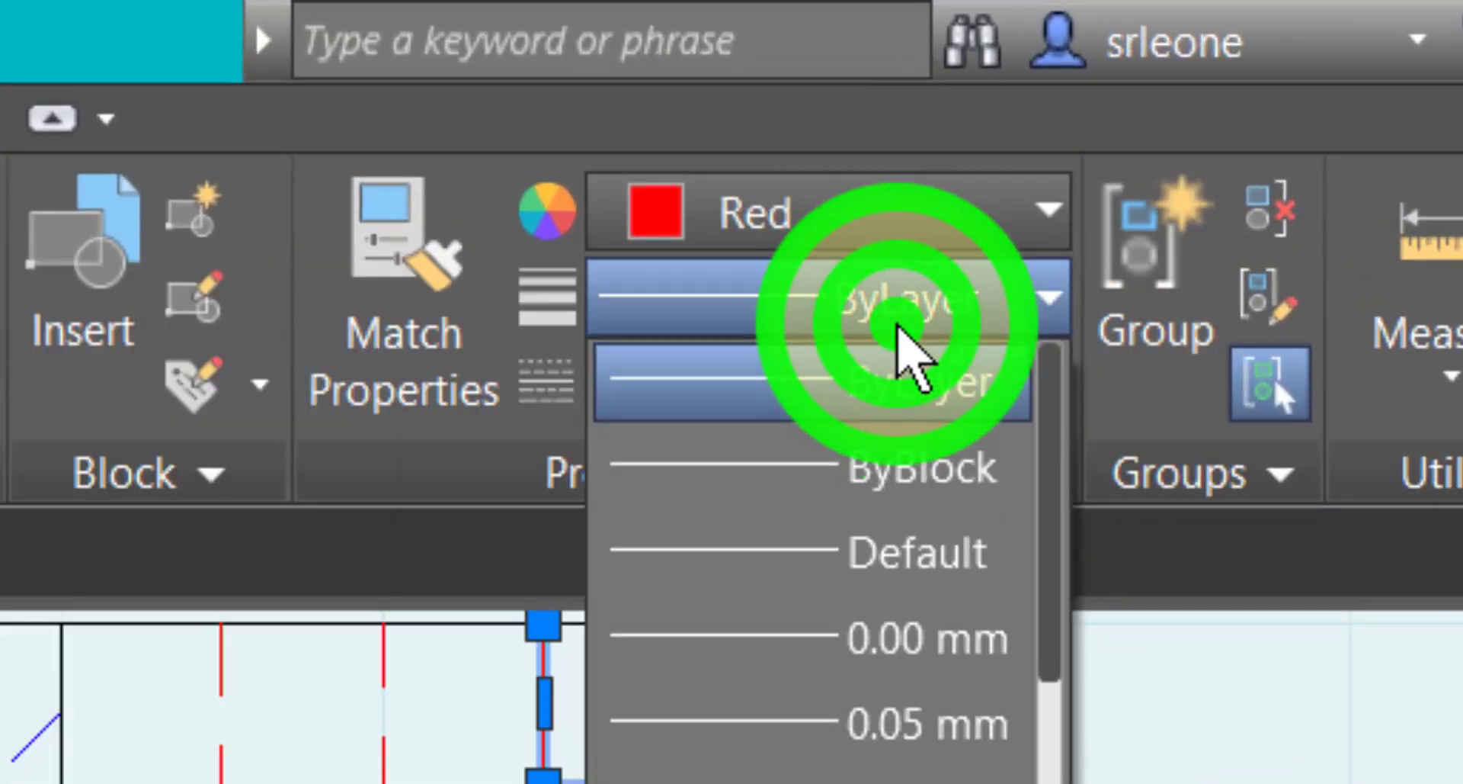
left_click(897, 324)
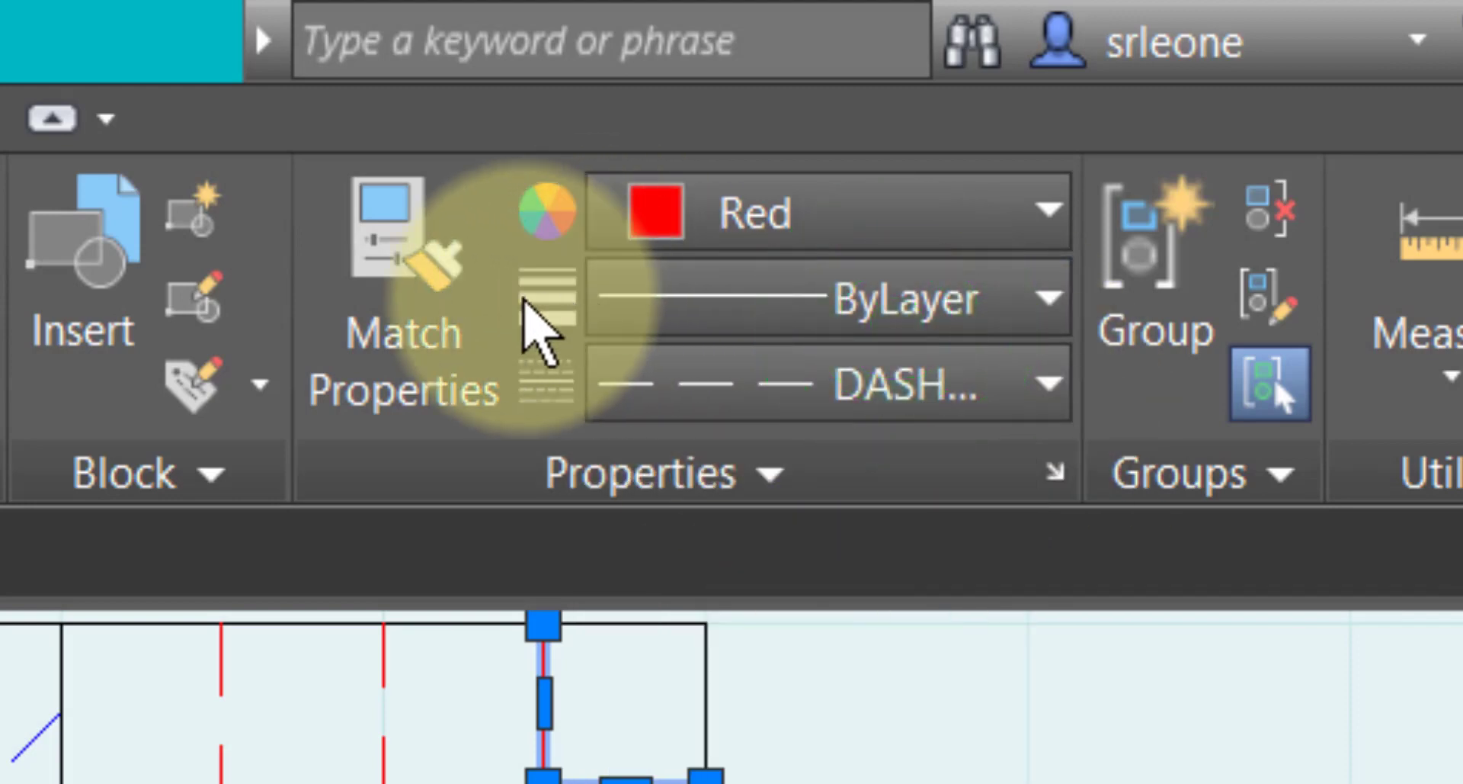
left_click(1018, 381)
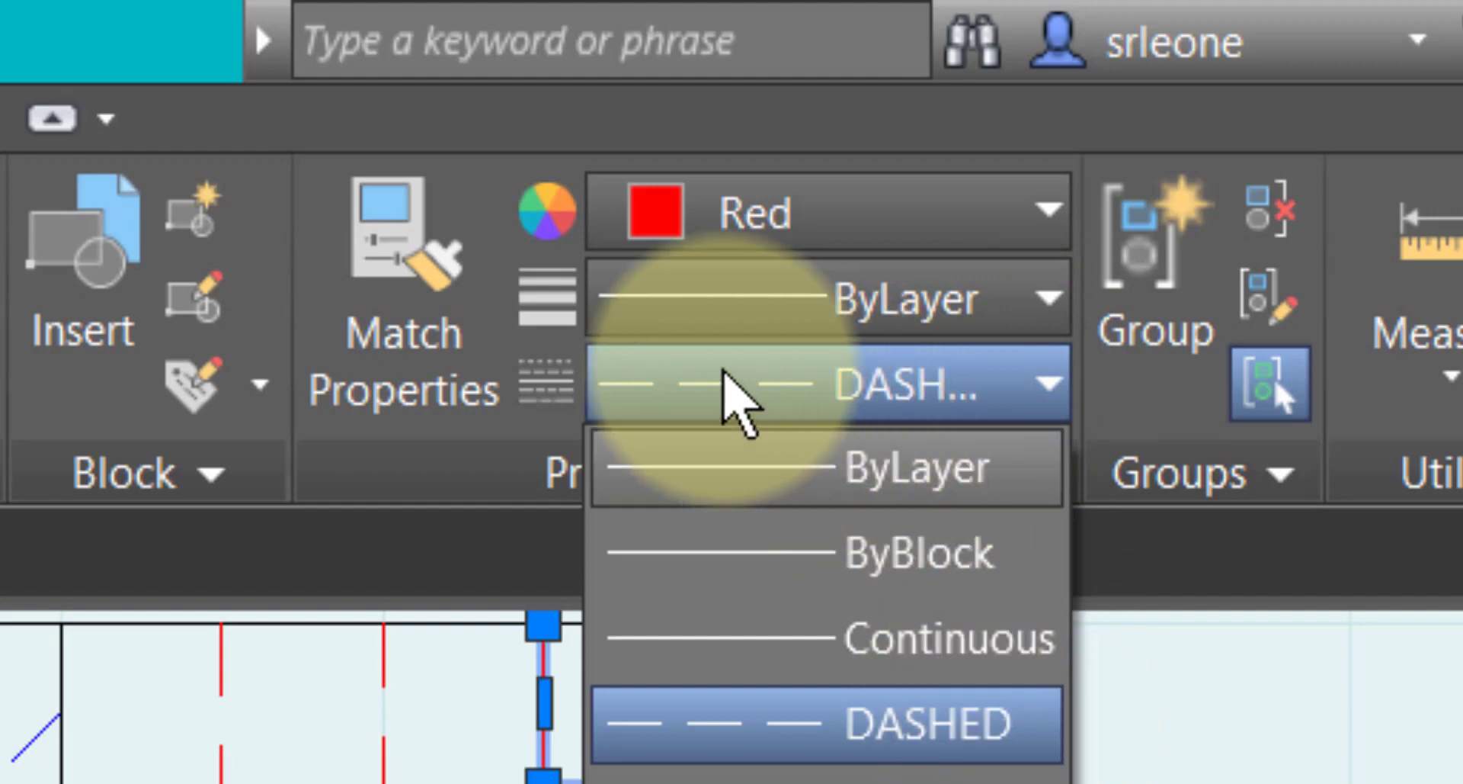
left_click(524, 379)
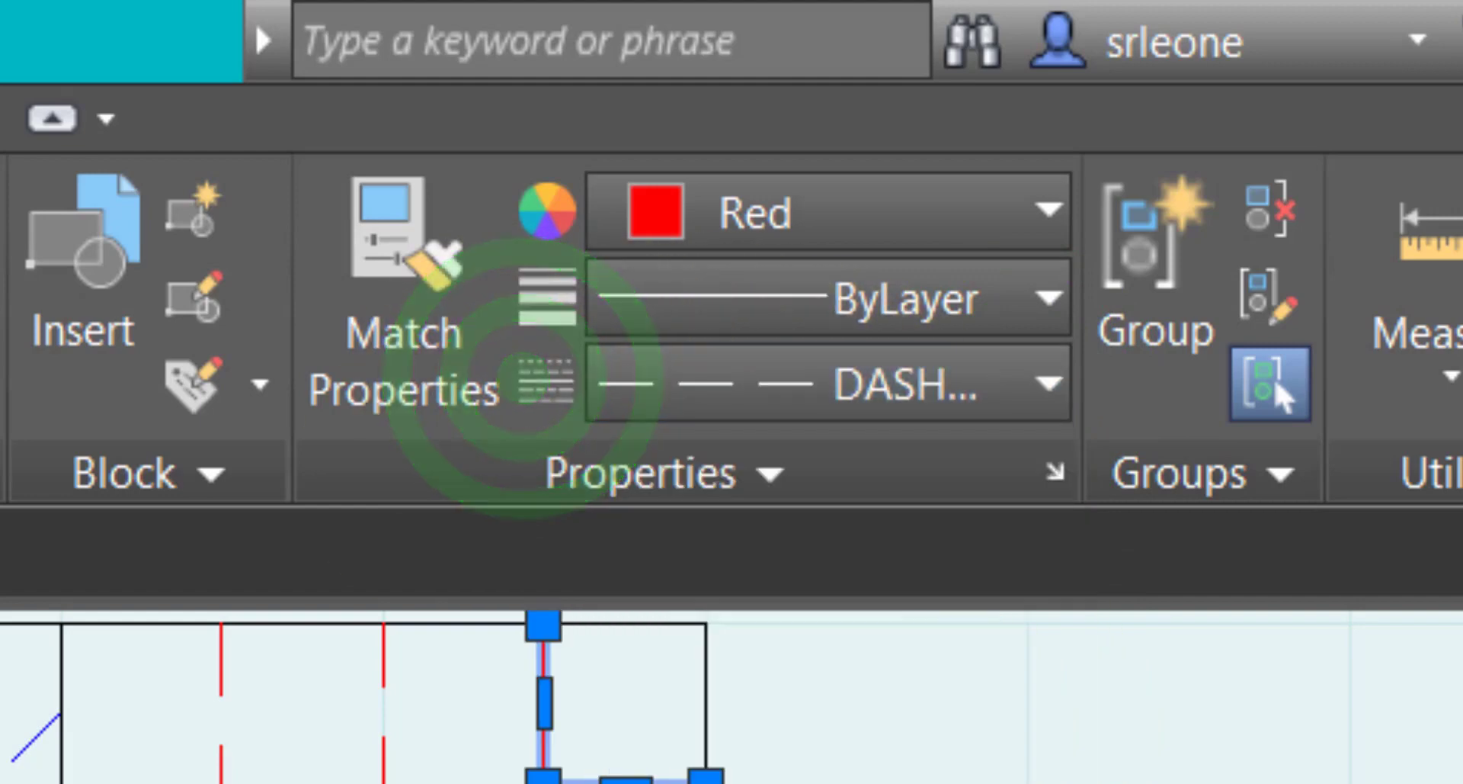
key("Escape")
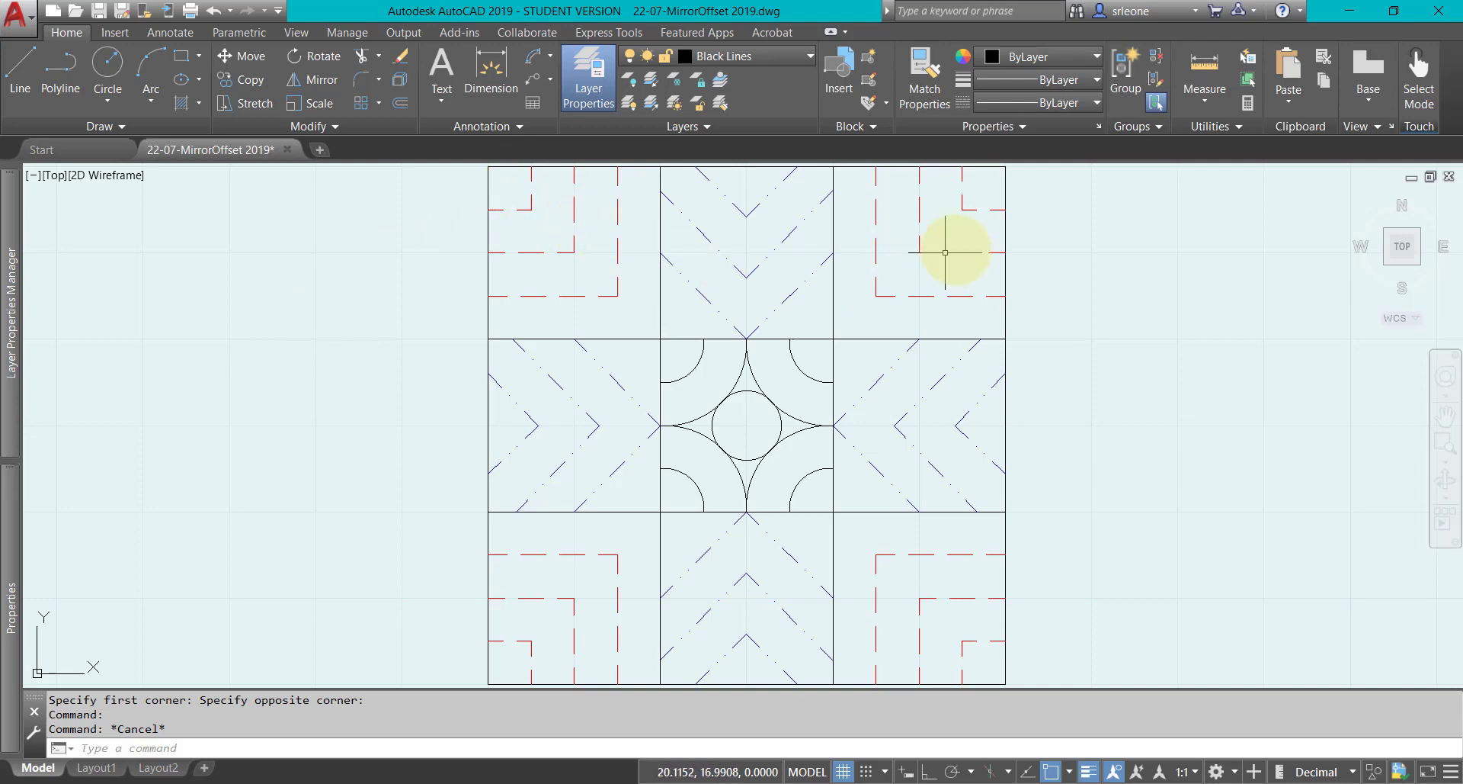
- Crossing-select the red dashed corner lines in all four corner squares
left_click(983, 187)
left_click(872, 317)
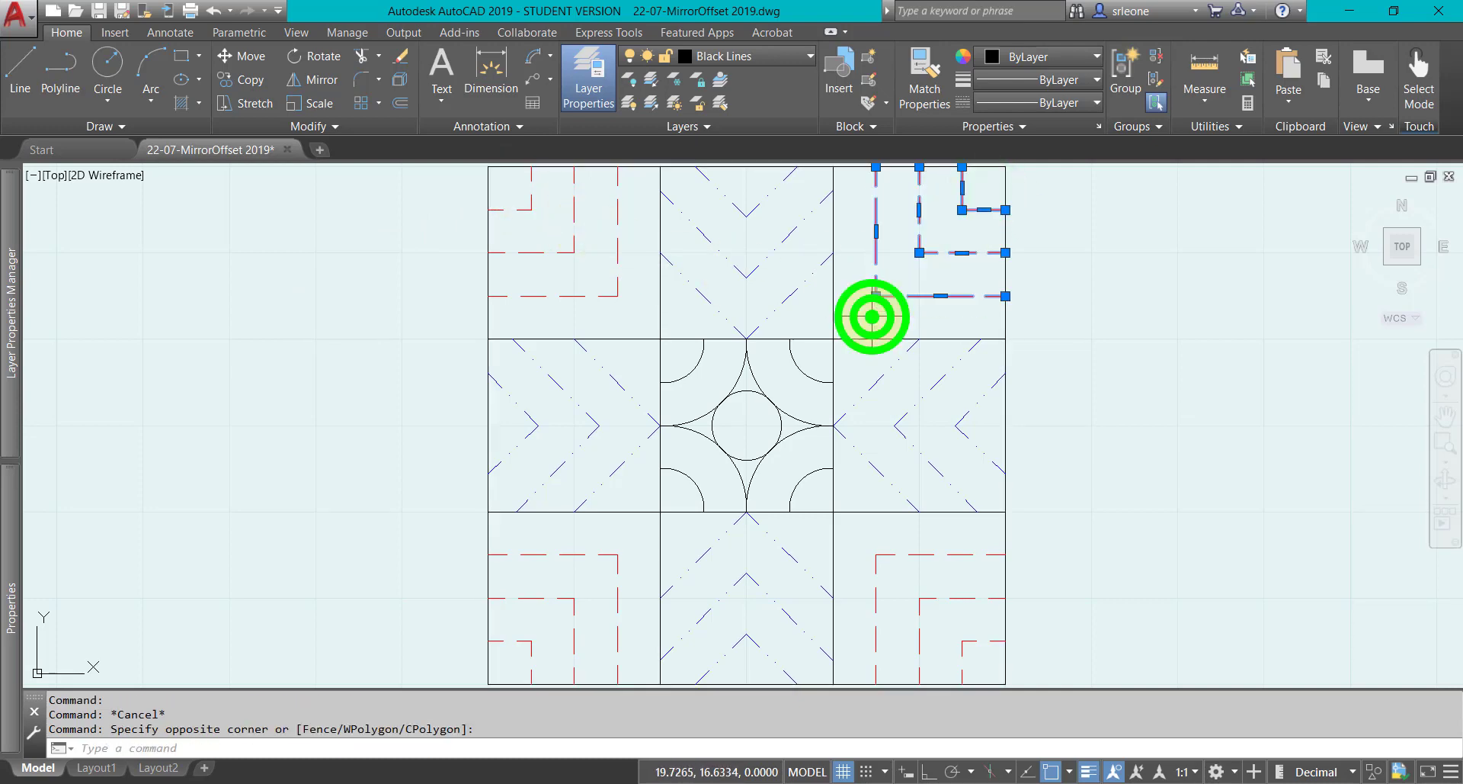
left_click(519, 189)
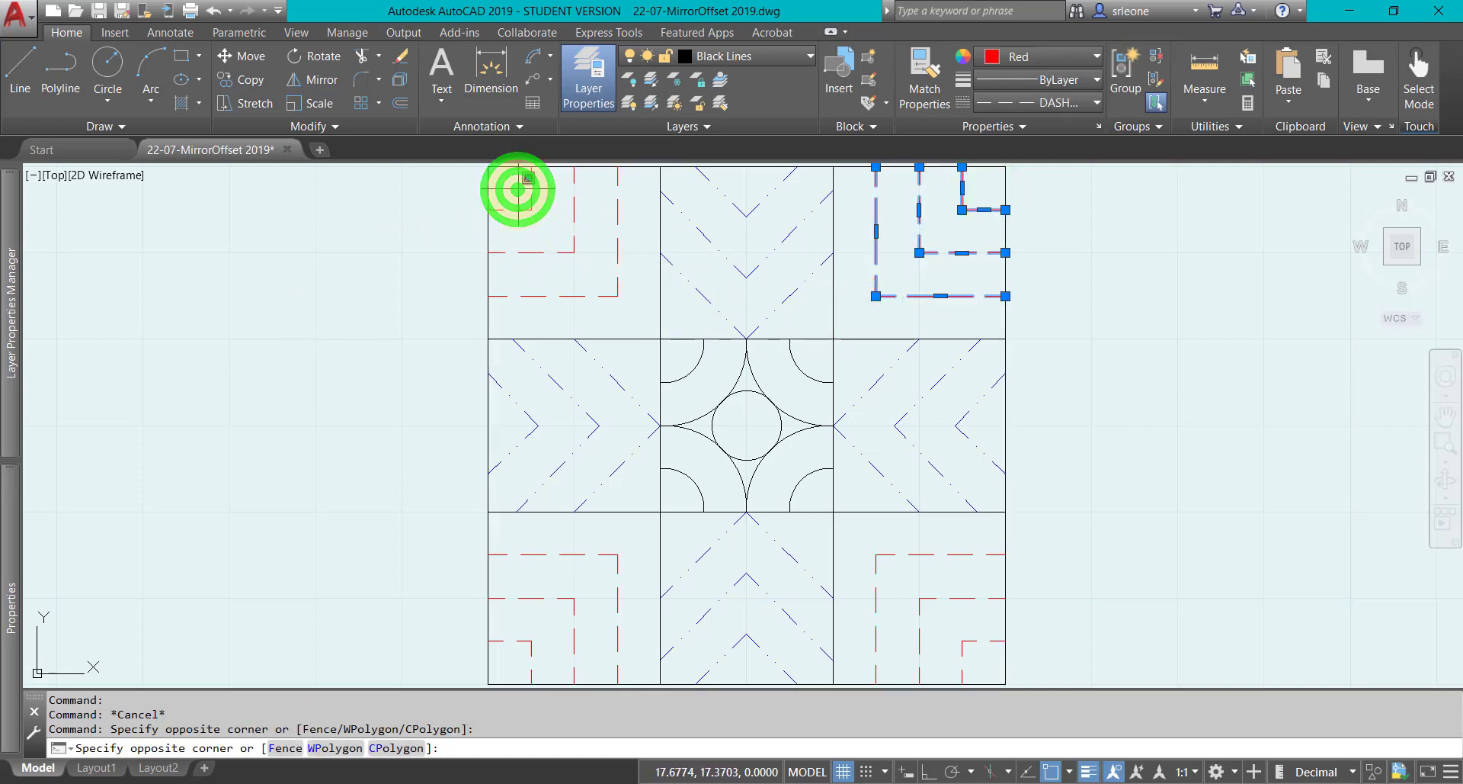
left_click(505, 315)
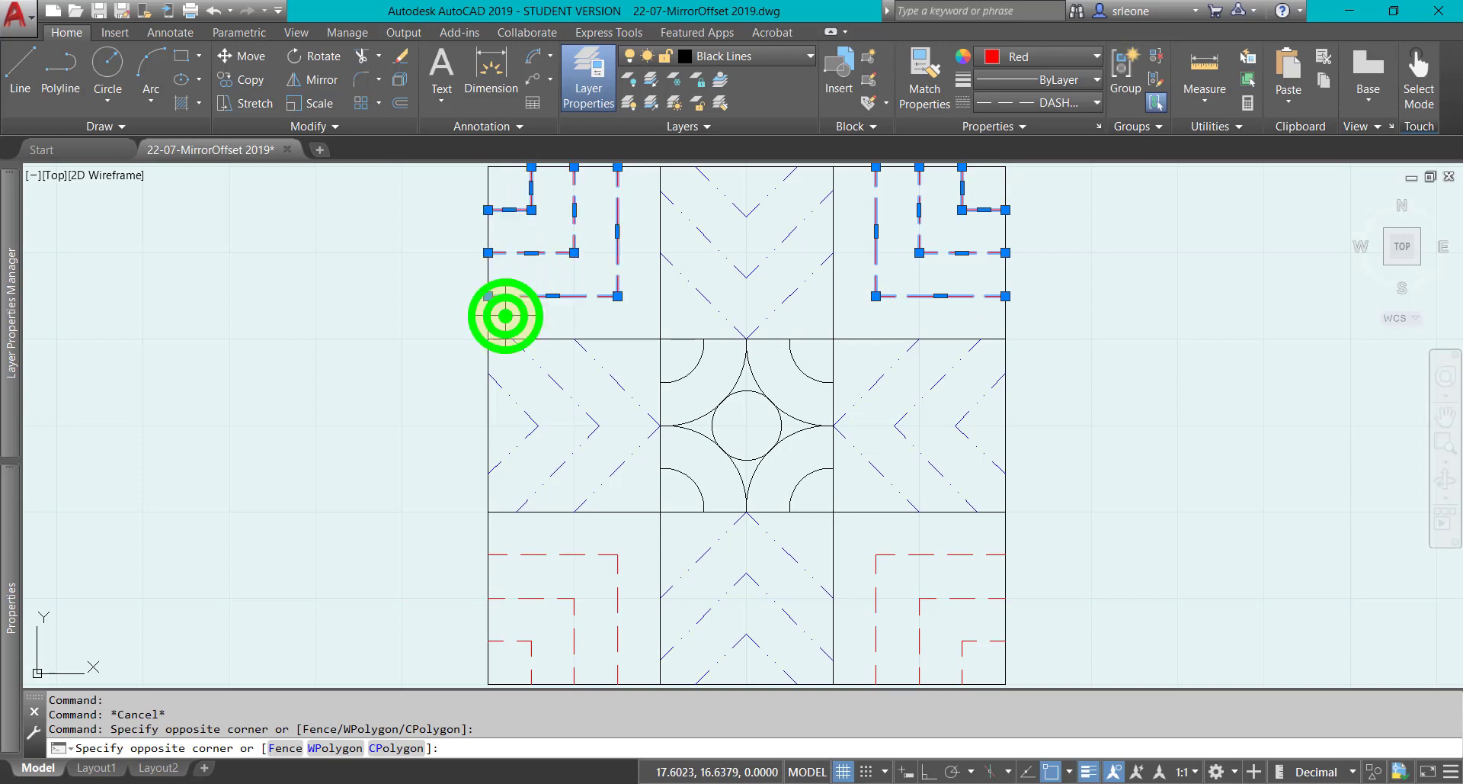
left_click(592, 539)
left_click(515, 667)
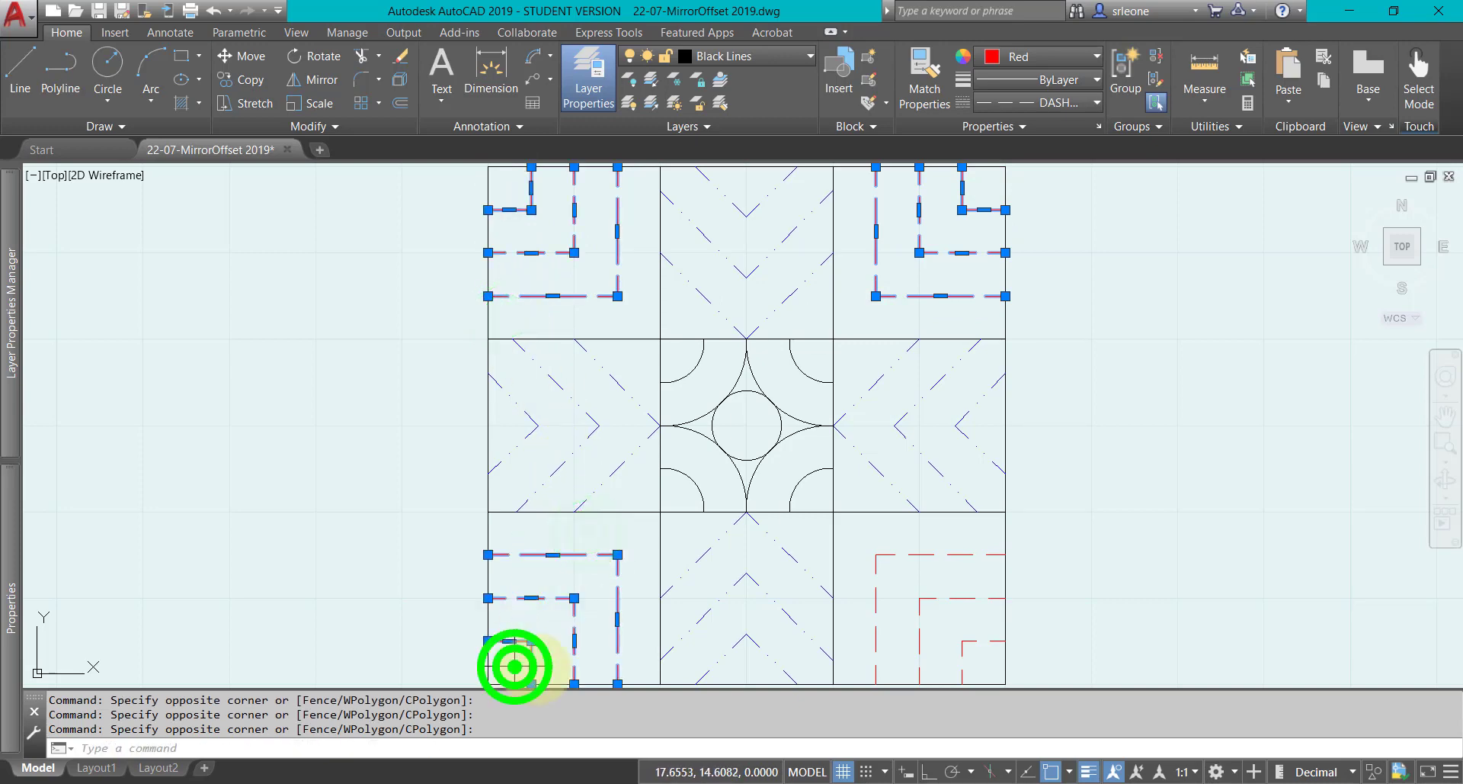
left_click(983, 544)
left_click(935, 668)
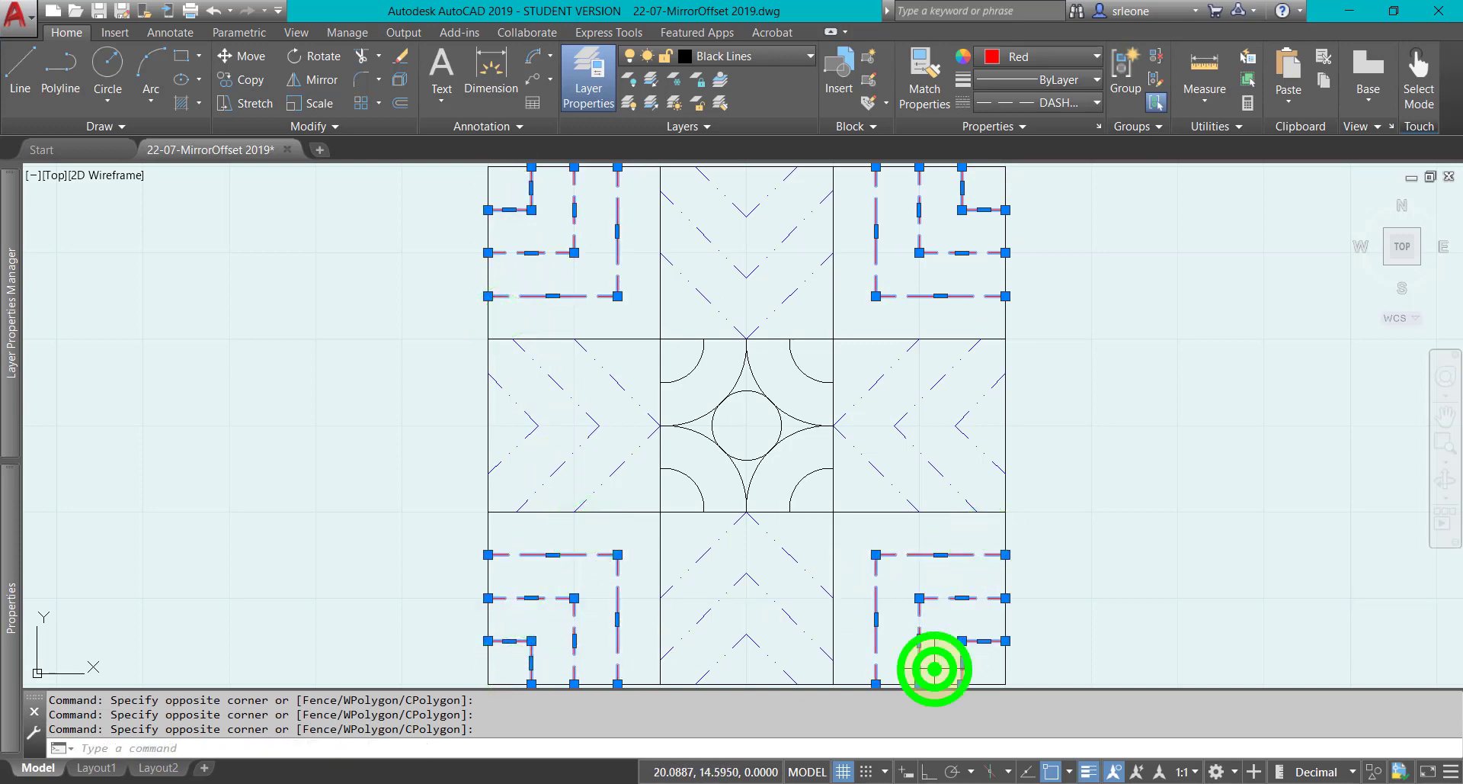
- Set the selected corner lines' colour to ByLayer, leaving linetype unchanged, and clear the selection
left_click(1048, 62)
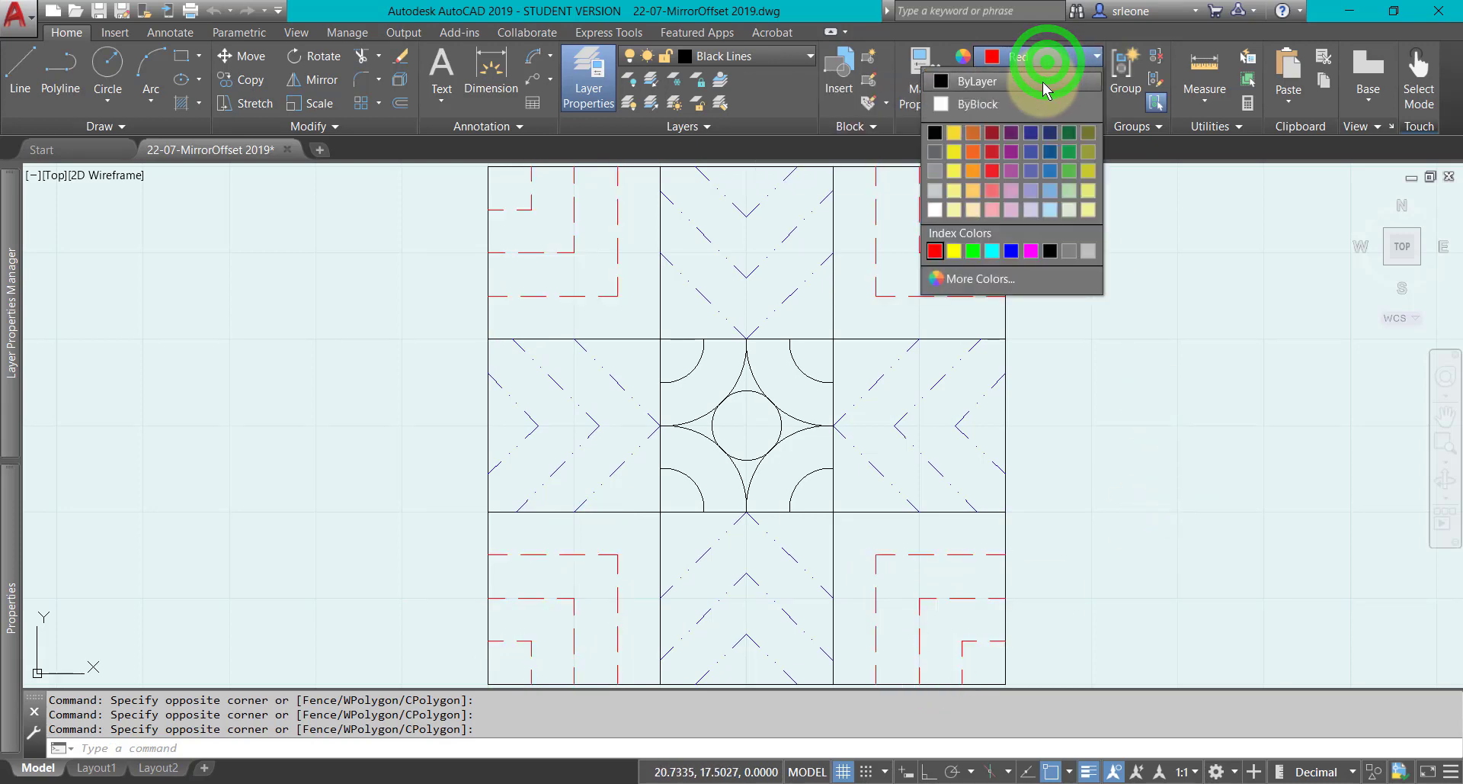
left_click(1044, 86)
left_click(1049, 104)
left_click(1048, 142)
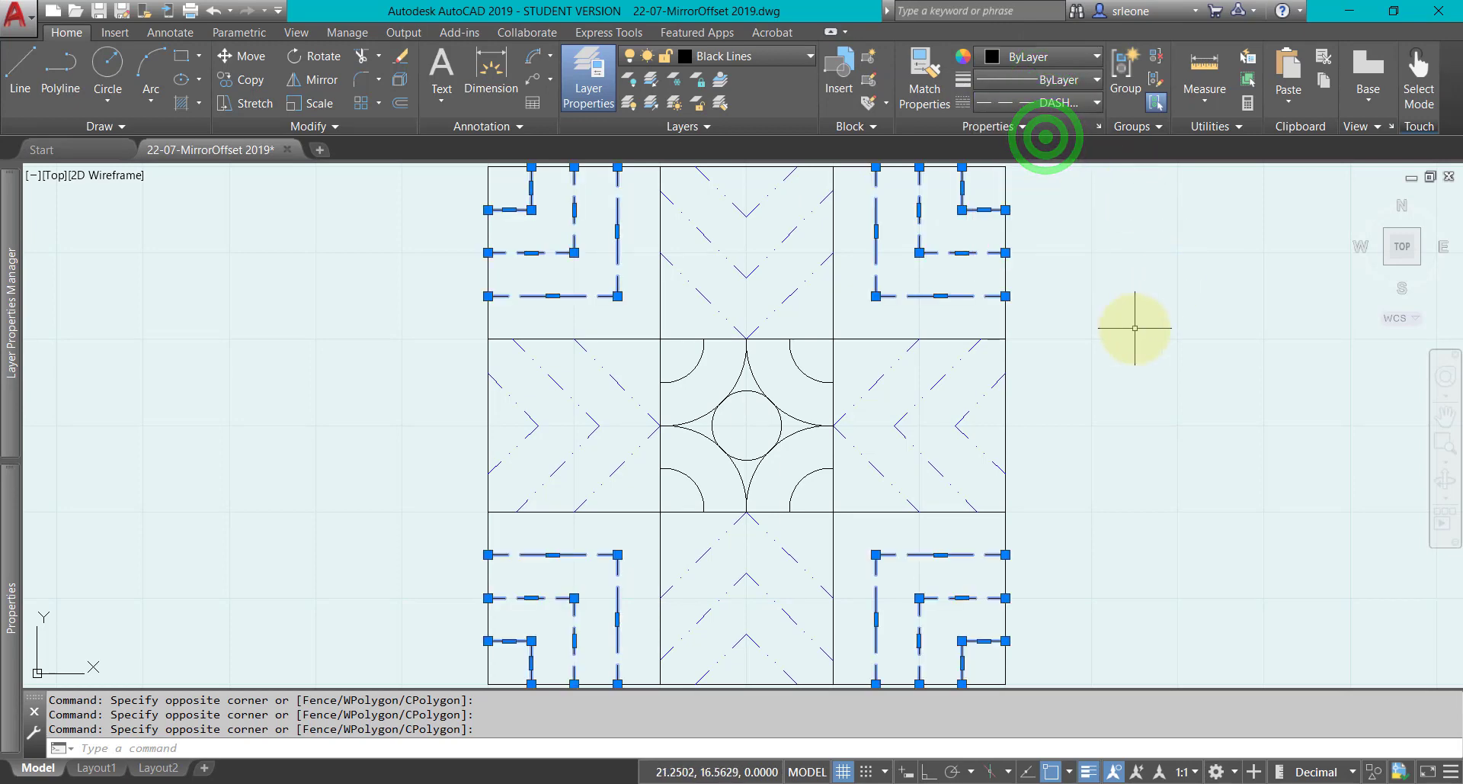
key("Escape")
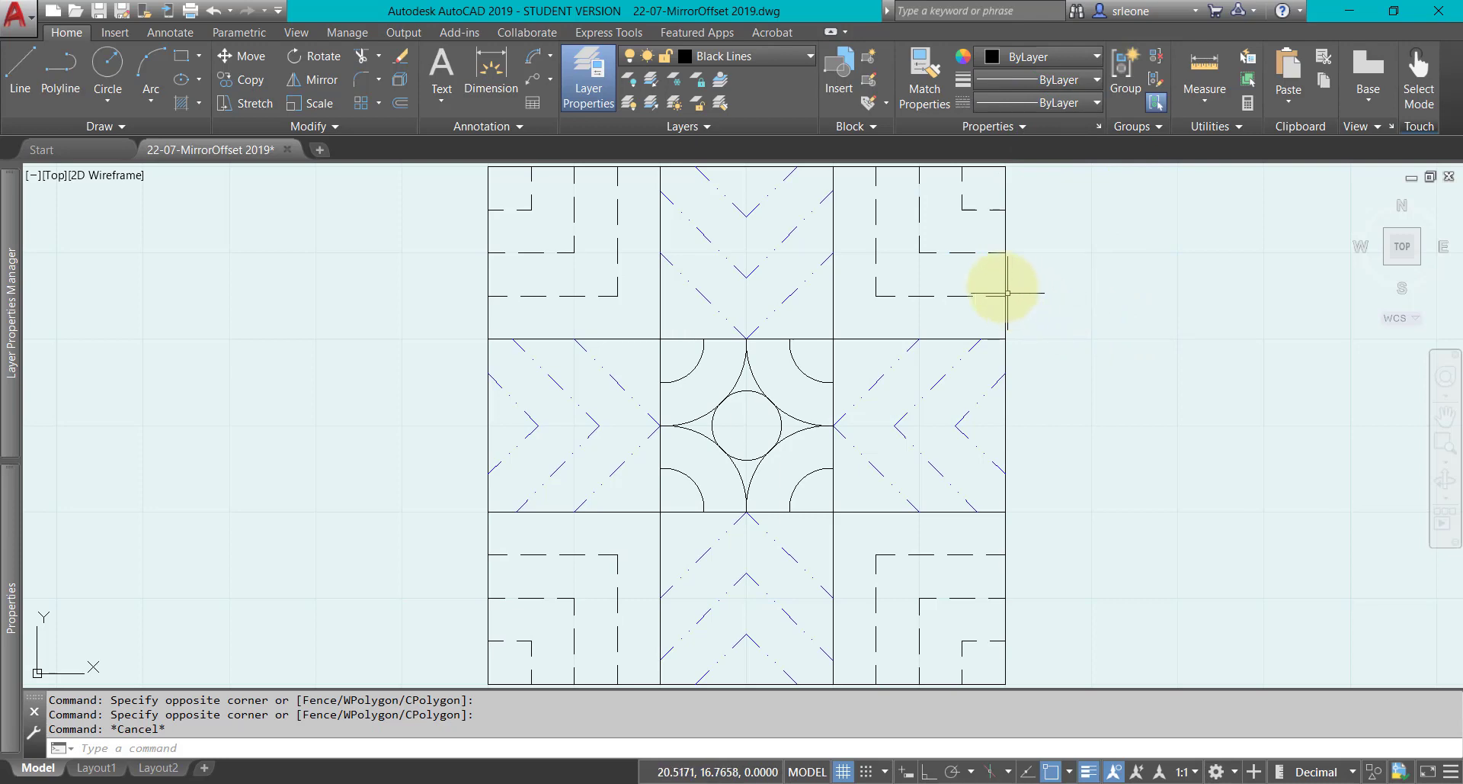
- Crossing-select the four groups of dashed corner lines again
left_click(986, 186)
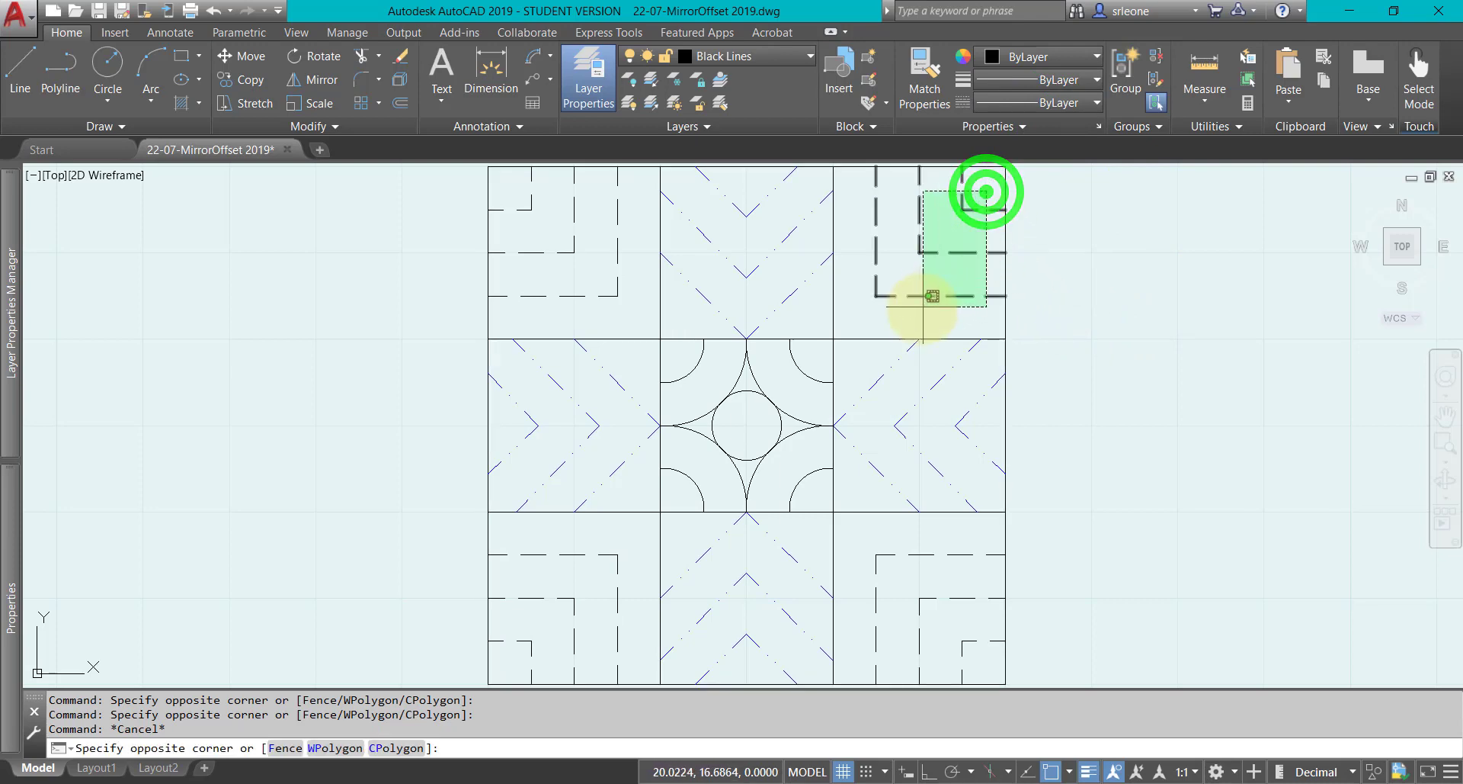
left_click(924, 305)
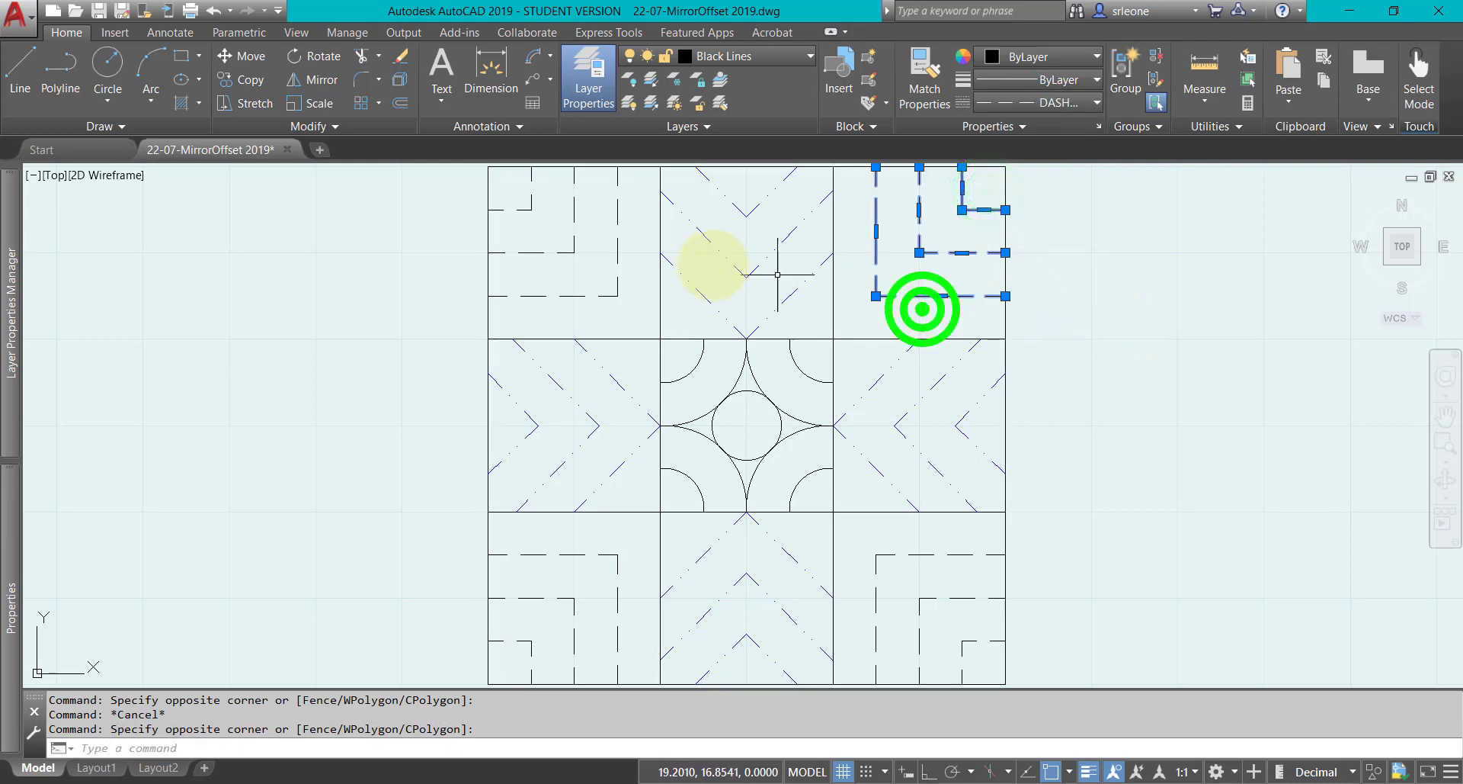
left_click(633, 199)
left_click(519, 240)
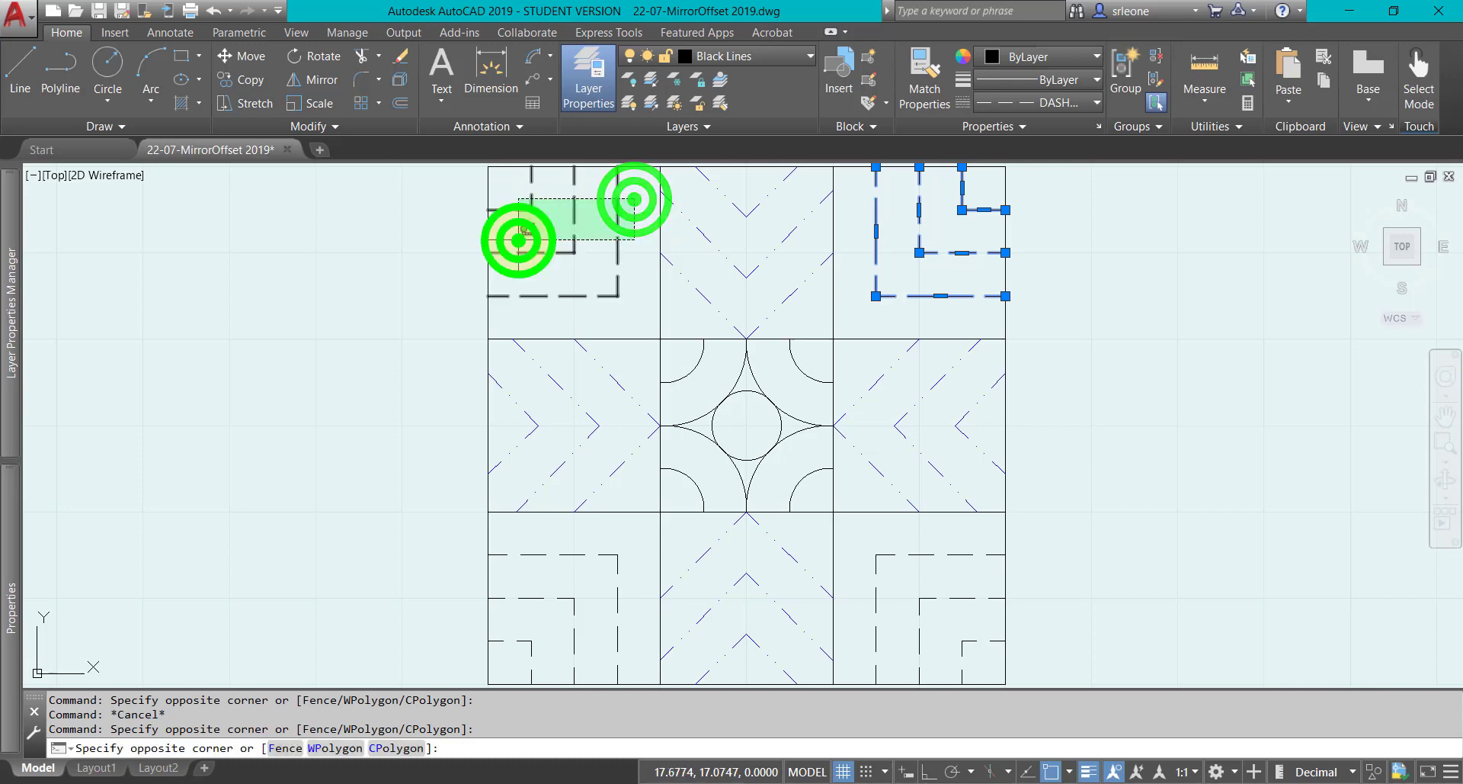
left_click(617, 538)
left_click(506, 666)
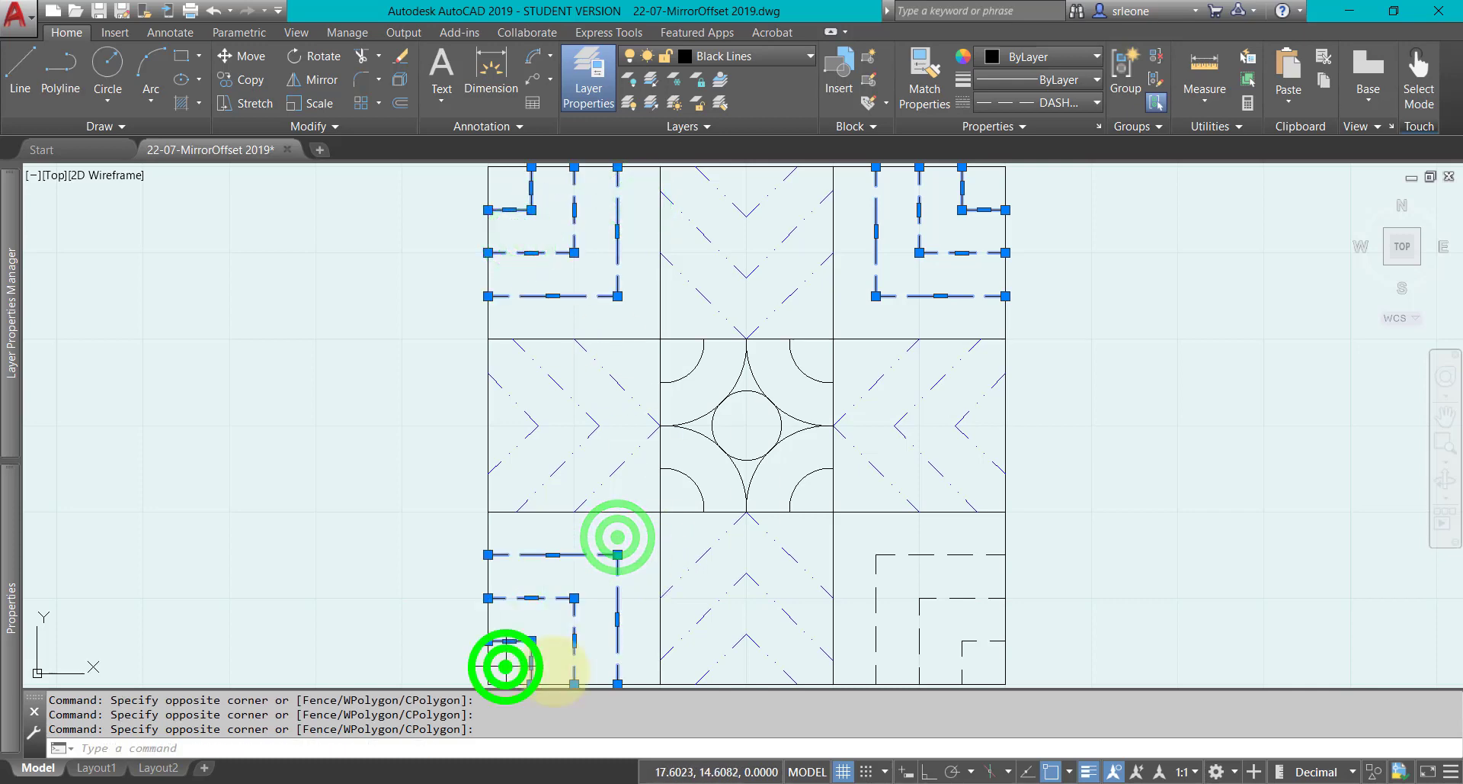
left_click(978, 542)
left_click(947, 657)
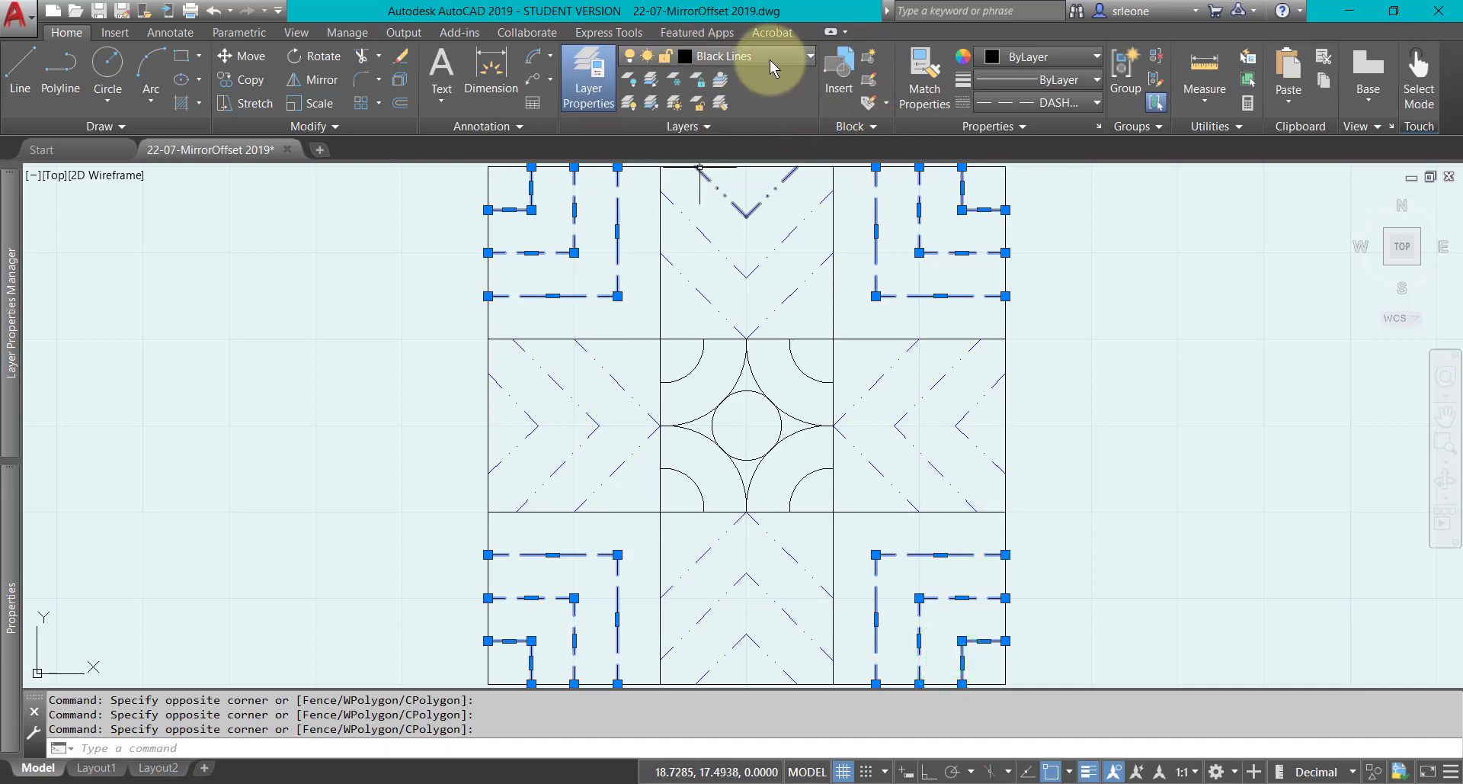
- Give the corner lines ByLayer linetype and move them onto the Red Dashed layer
left_click(1050, 123)
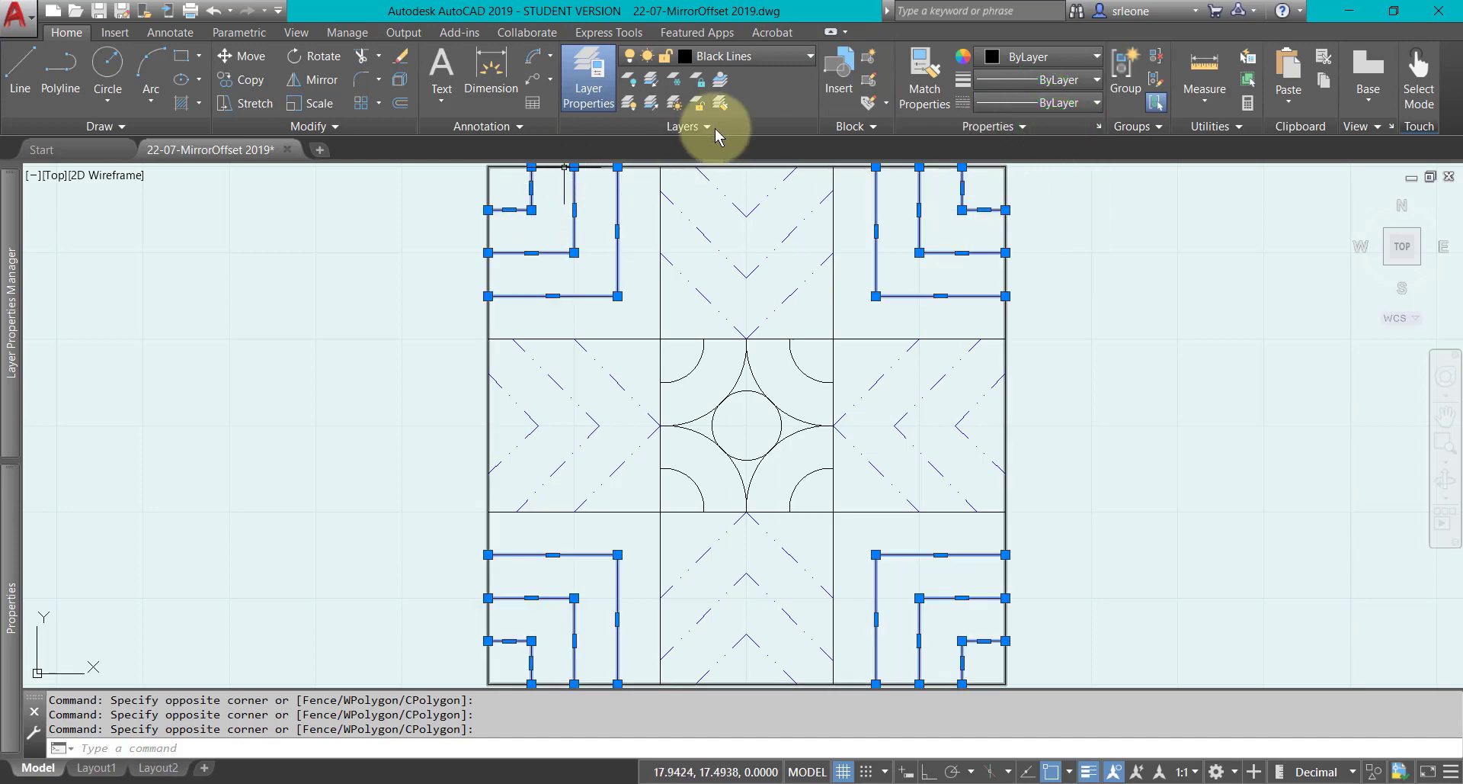
left_click(745, 57)
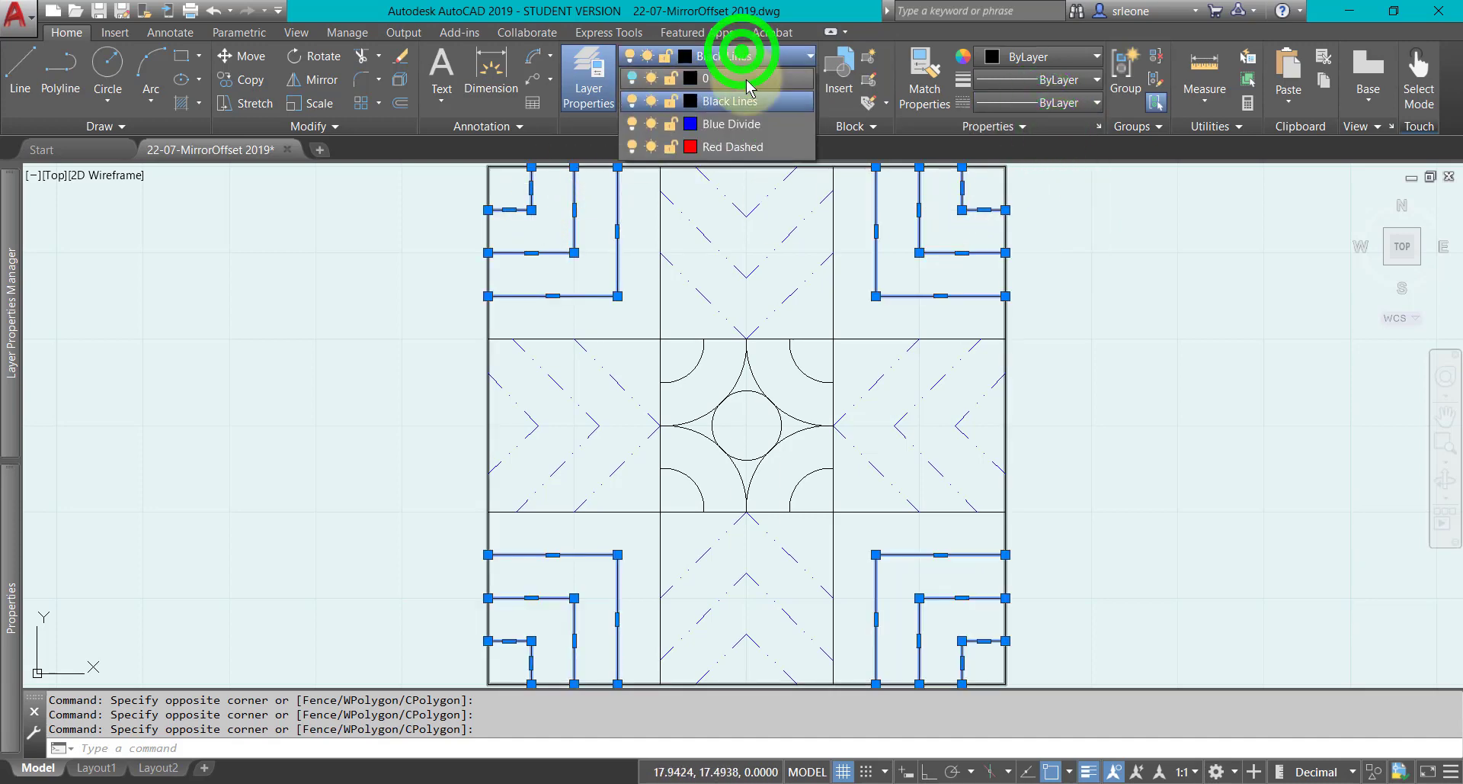
left_click(740, 147)
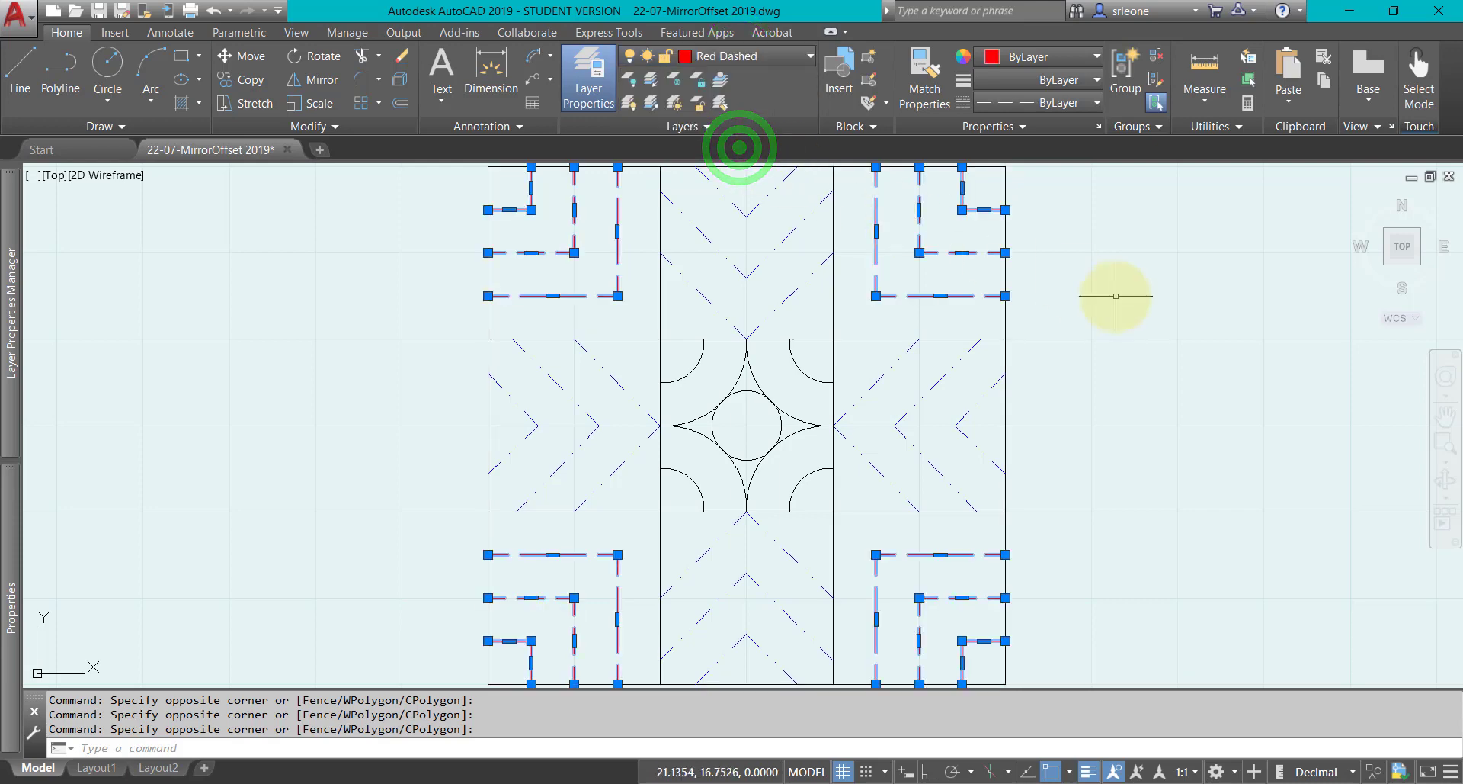
key("Escape")
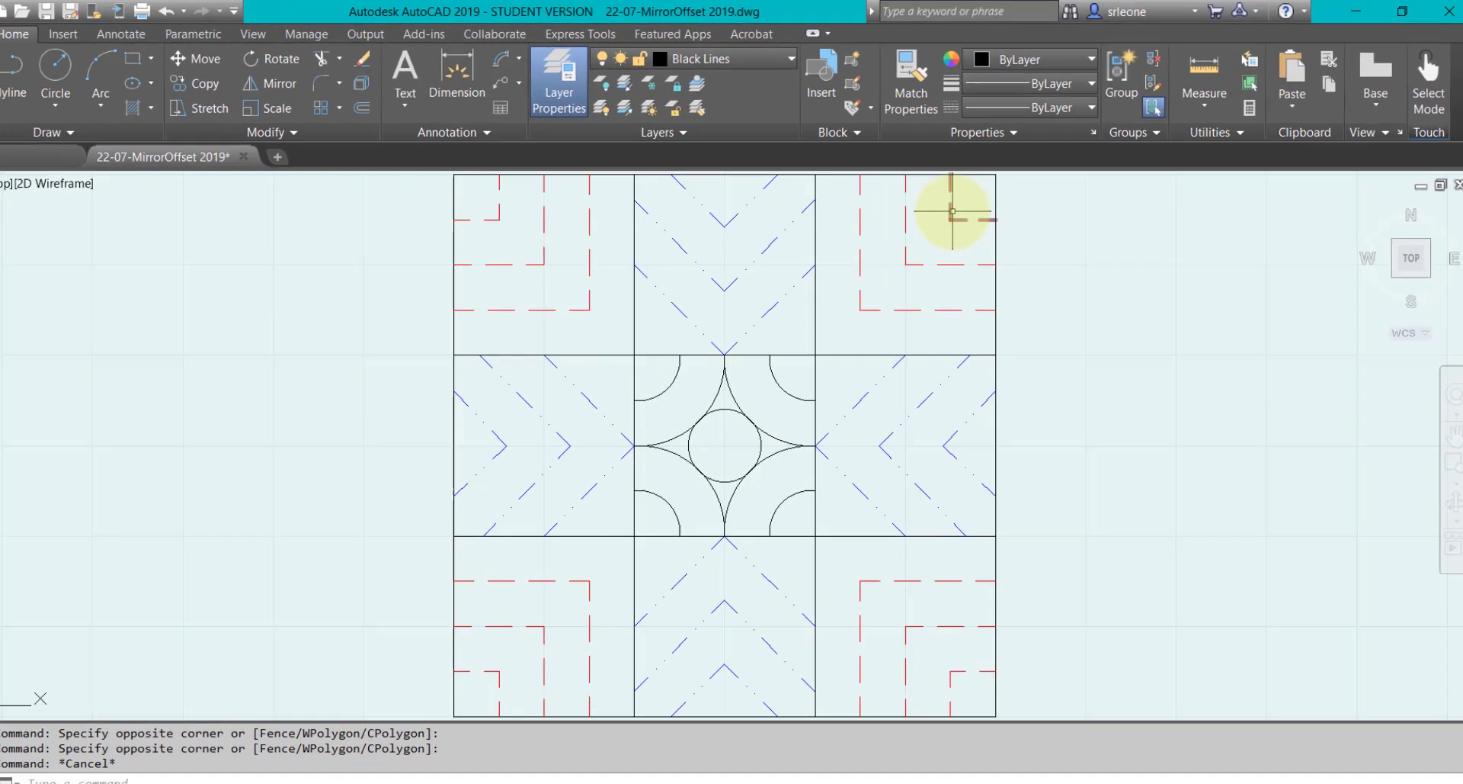
mouse_move(952, 211)
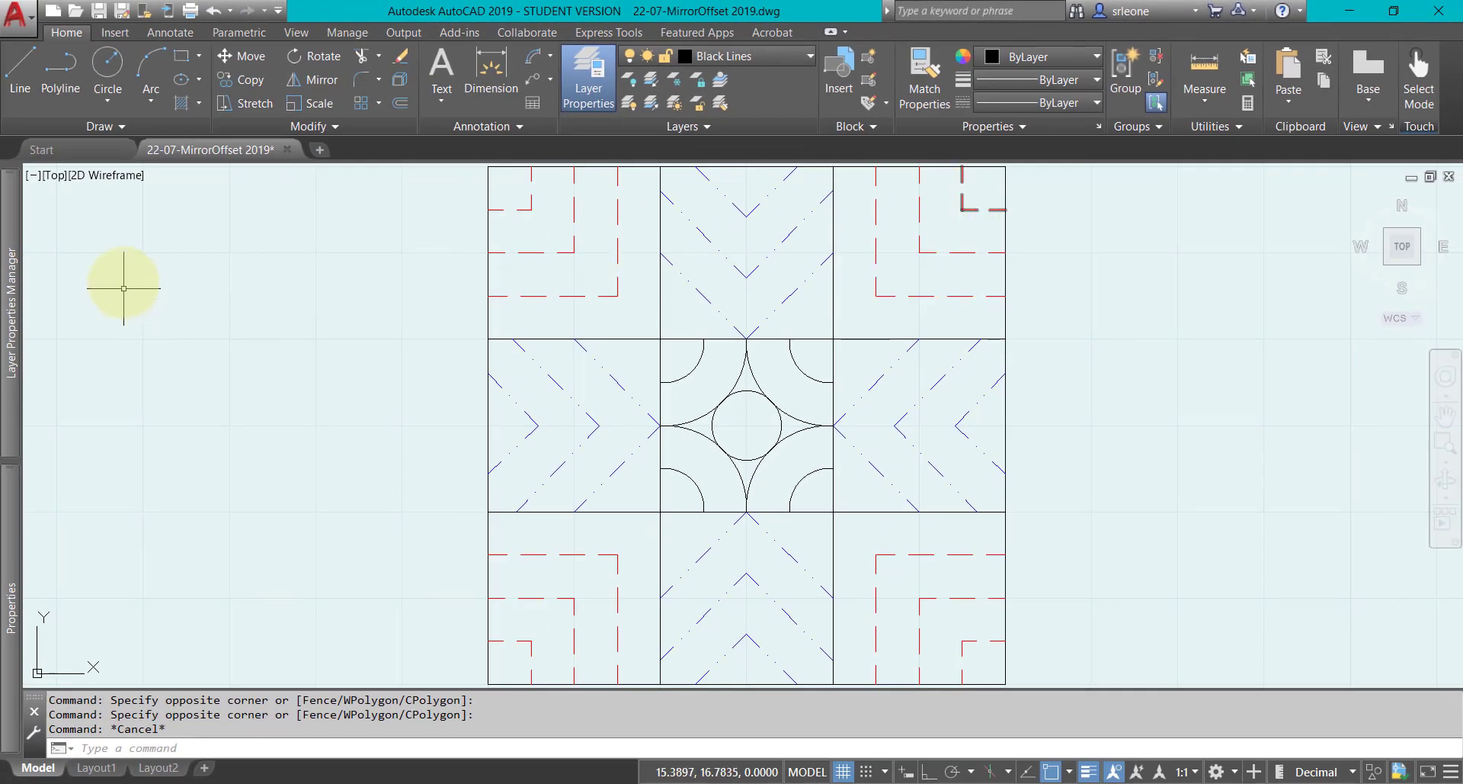
- Change the Red Dashed layer's colour to green 92
mouse_move(12, 313)
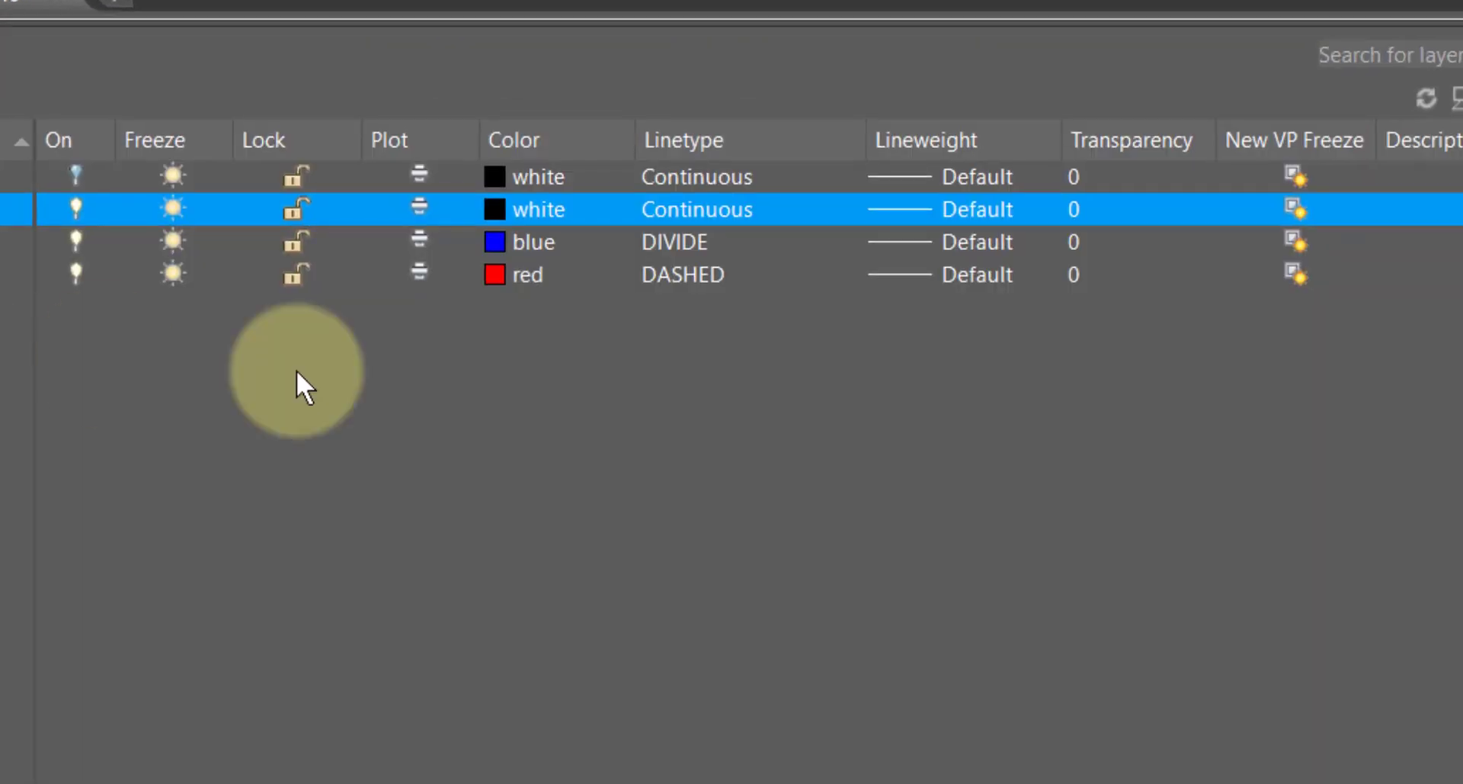
left_click(494, 274)
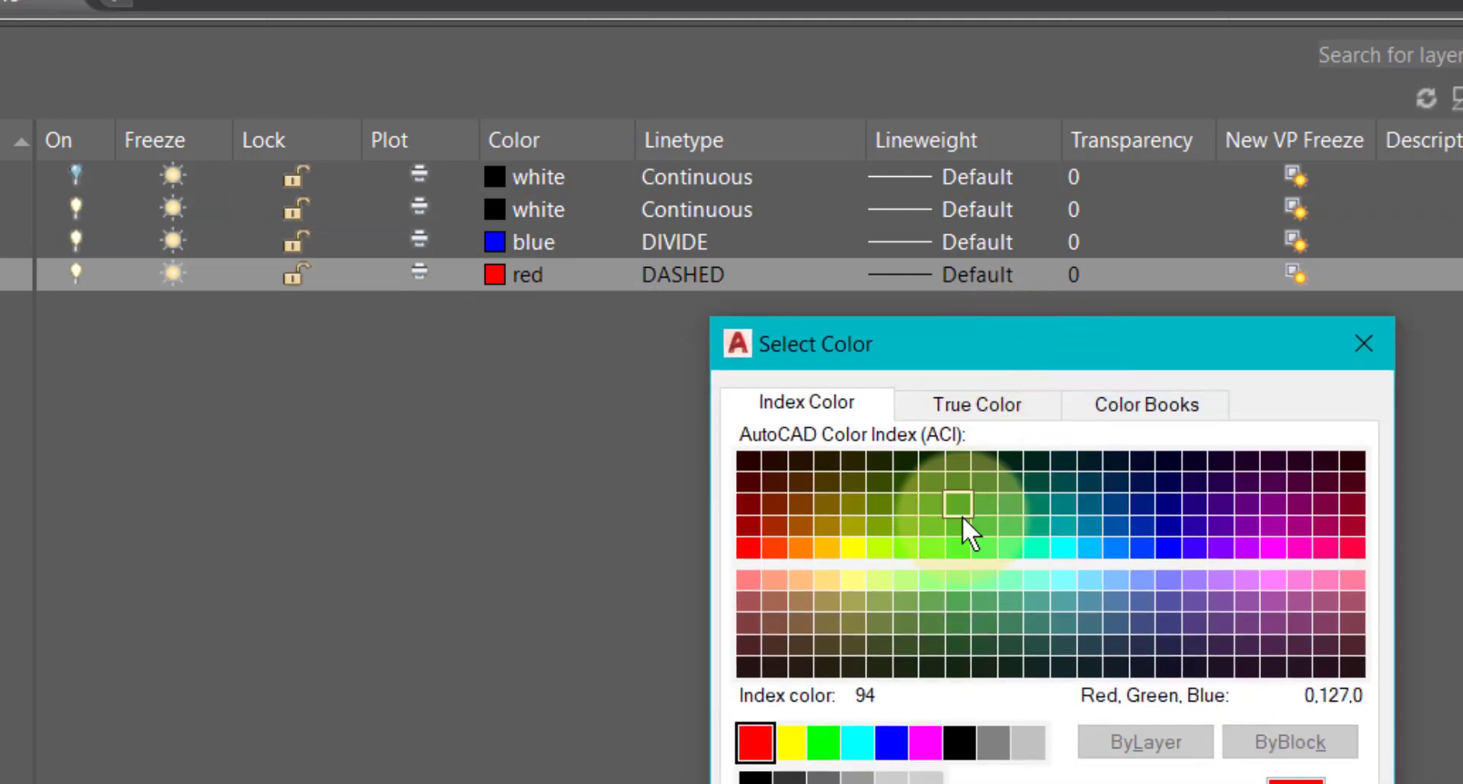
left_click(960, 527)
left_click(1036, 783)
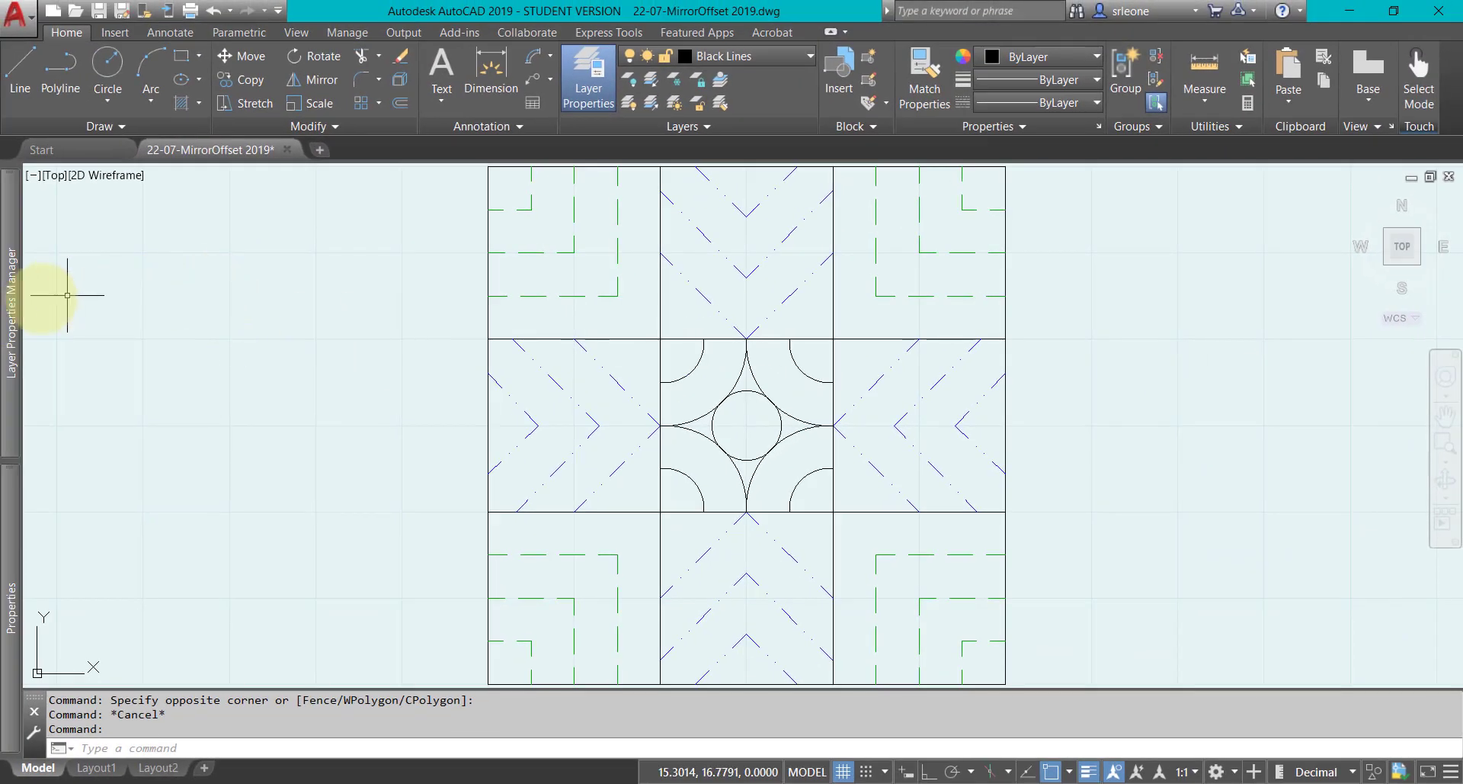
- Restore the Red Dashed layer's colour to red
mouse_move(11, 317)
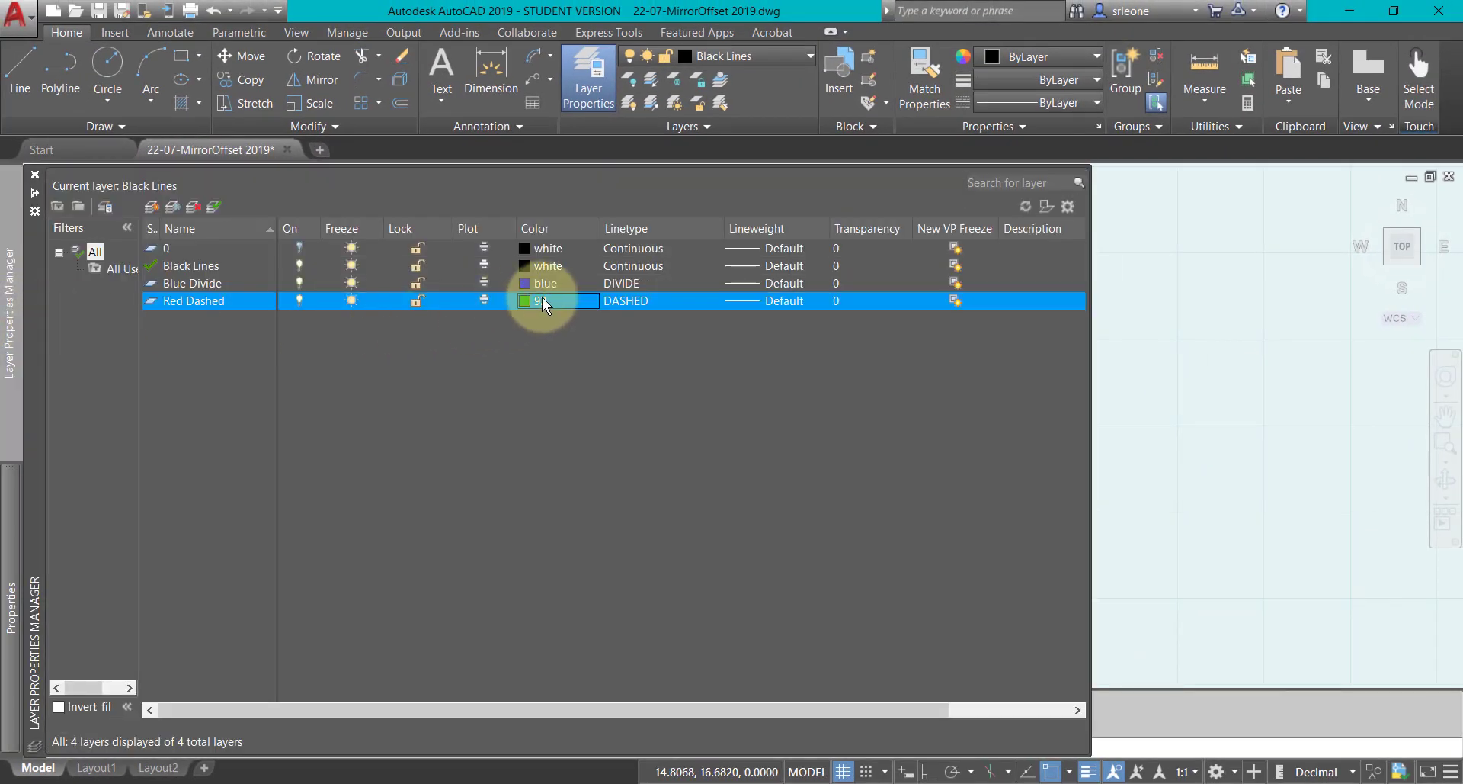
left_click(528, 303)
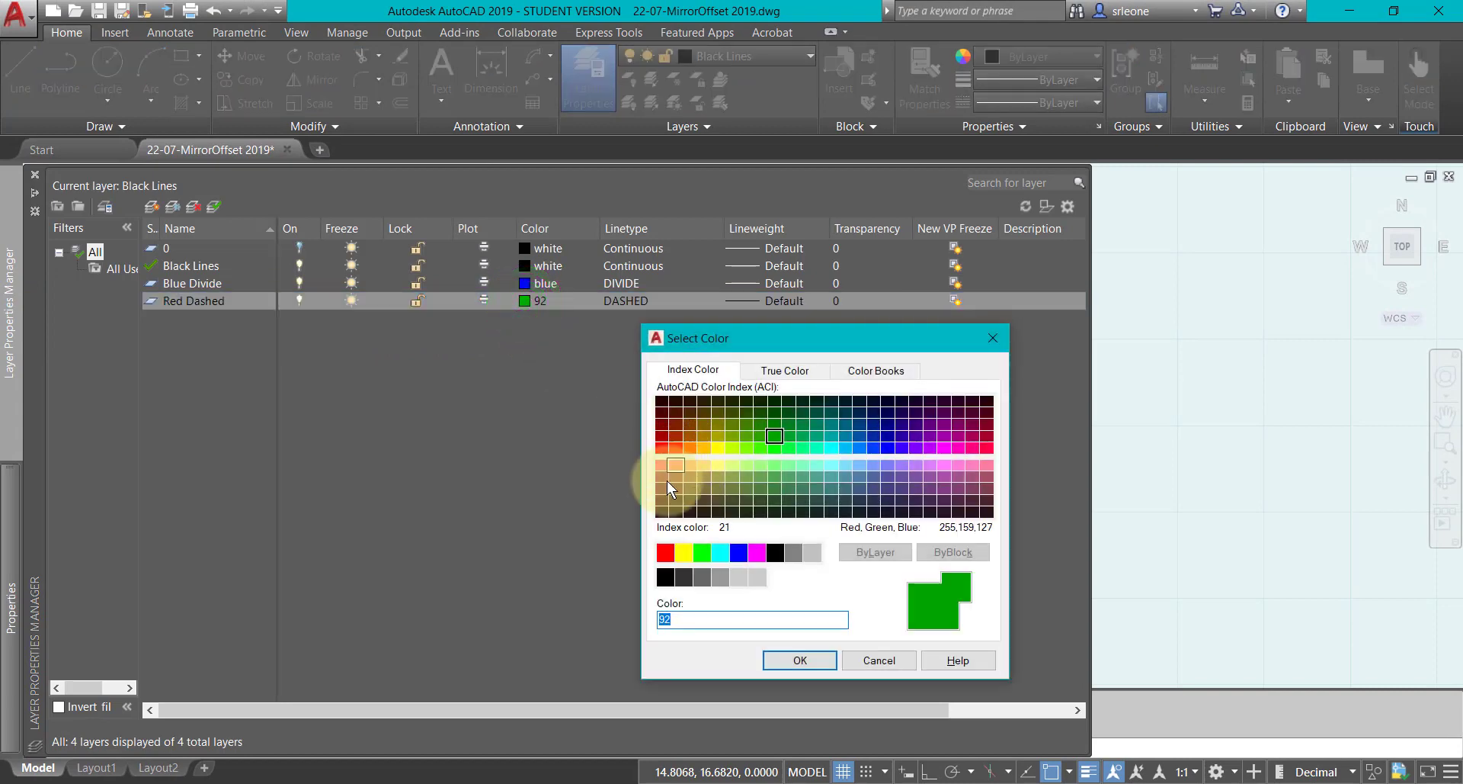
left_click(665, 555)
left_click(778, 660)
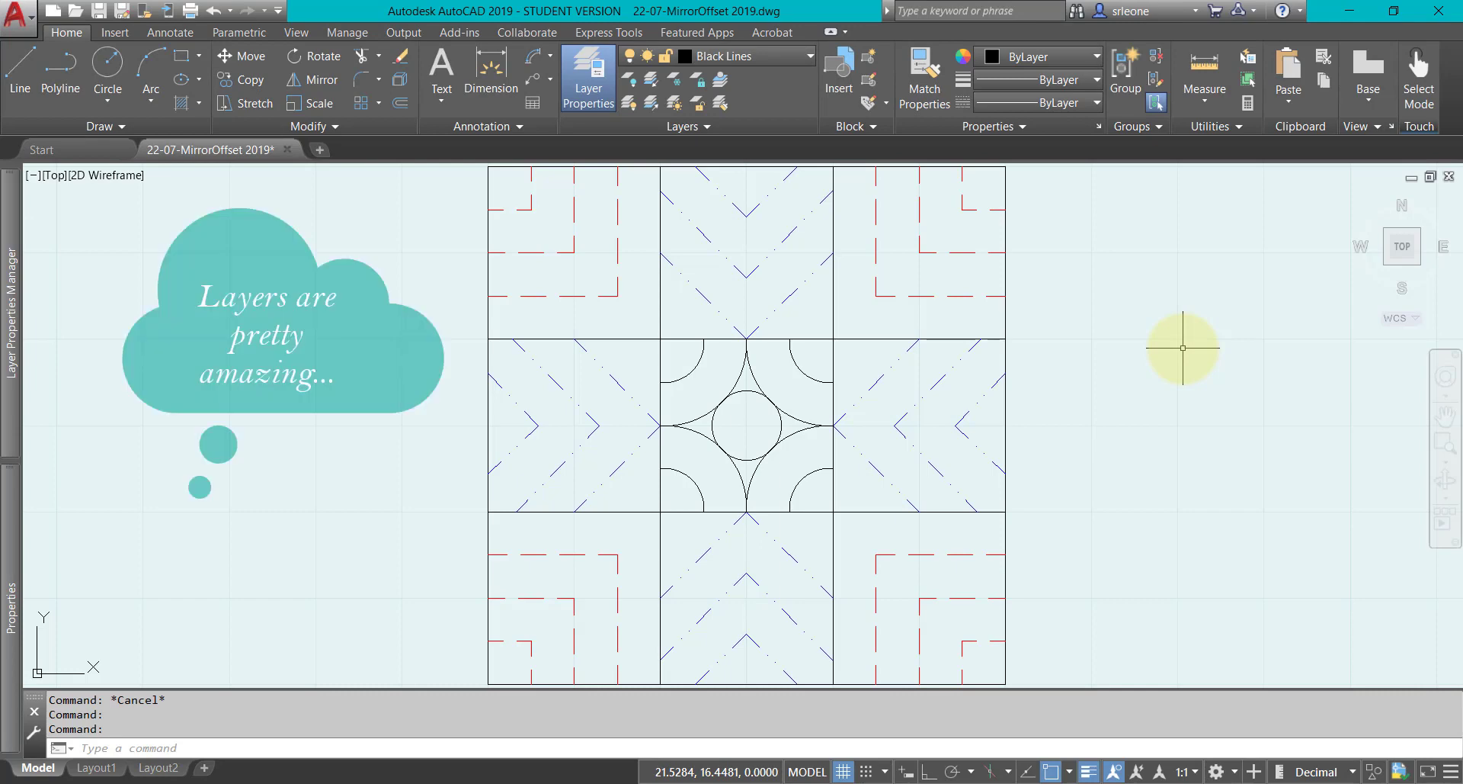
- Crossing-select the chevrons at top, left, bottom and right middle squares
left_click(750, 180)
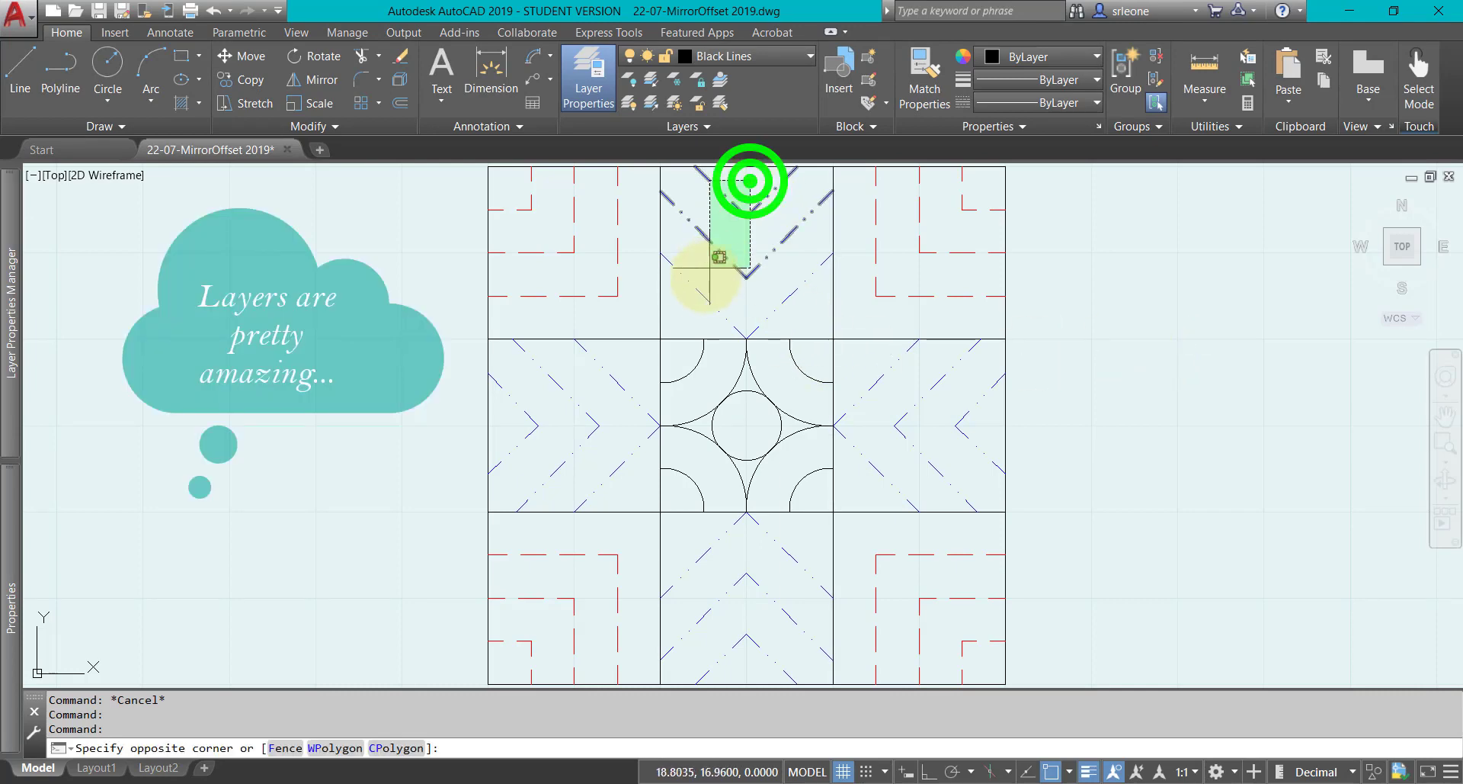
left_click(694, 304)
left_click(623, 372)
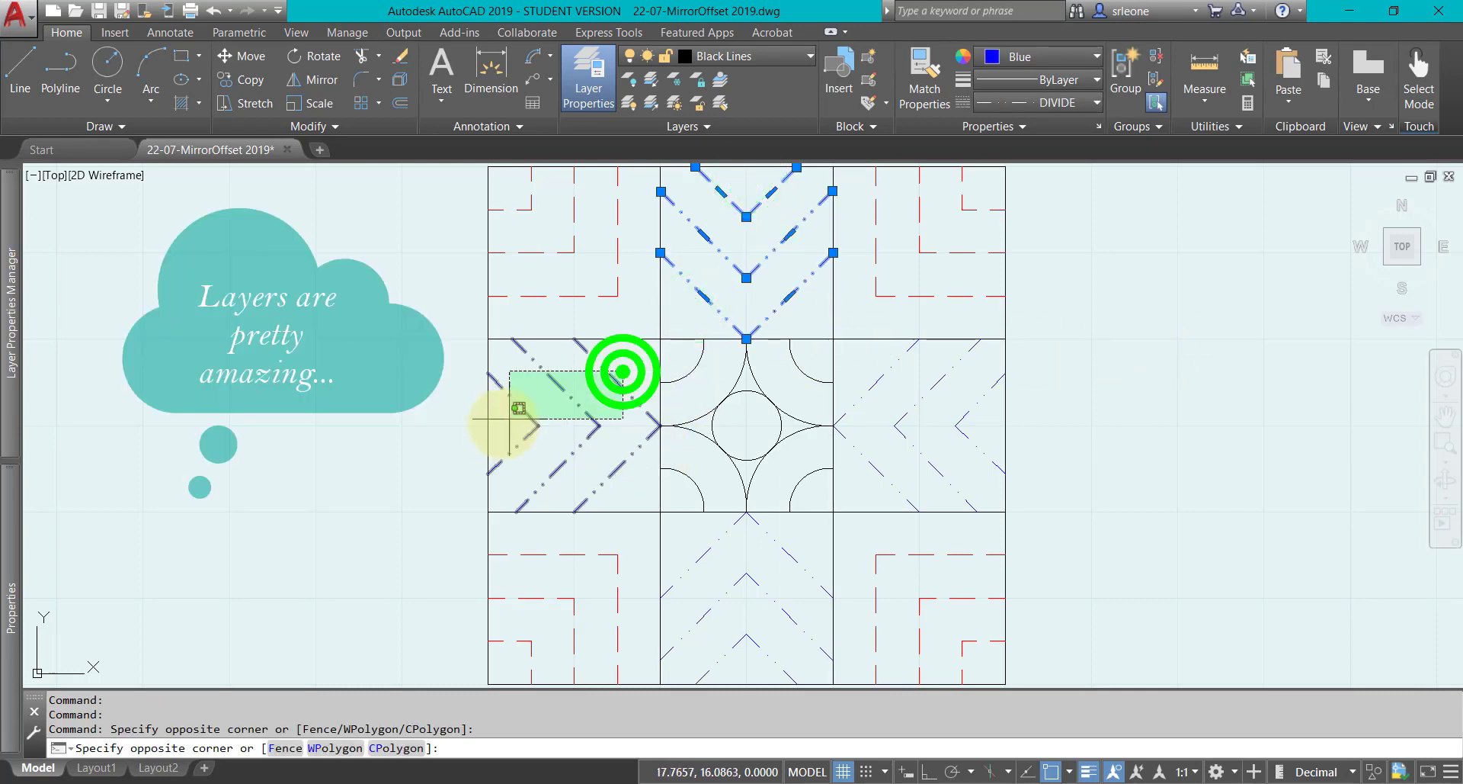
left_click(526, 433)
left_click(794, 543)
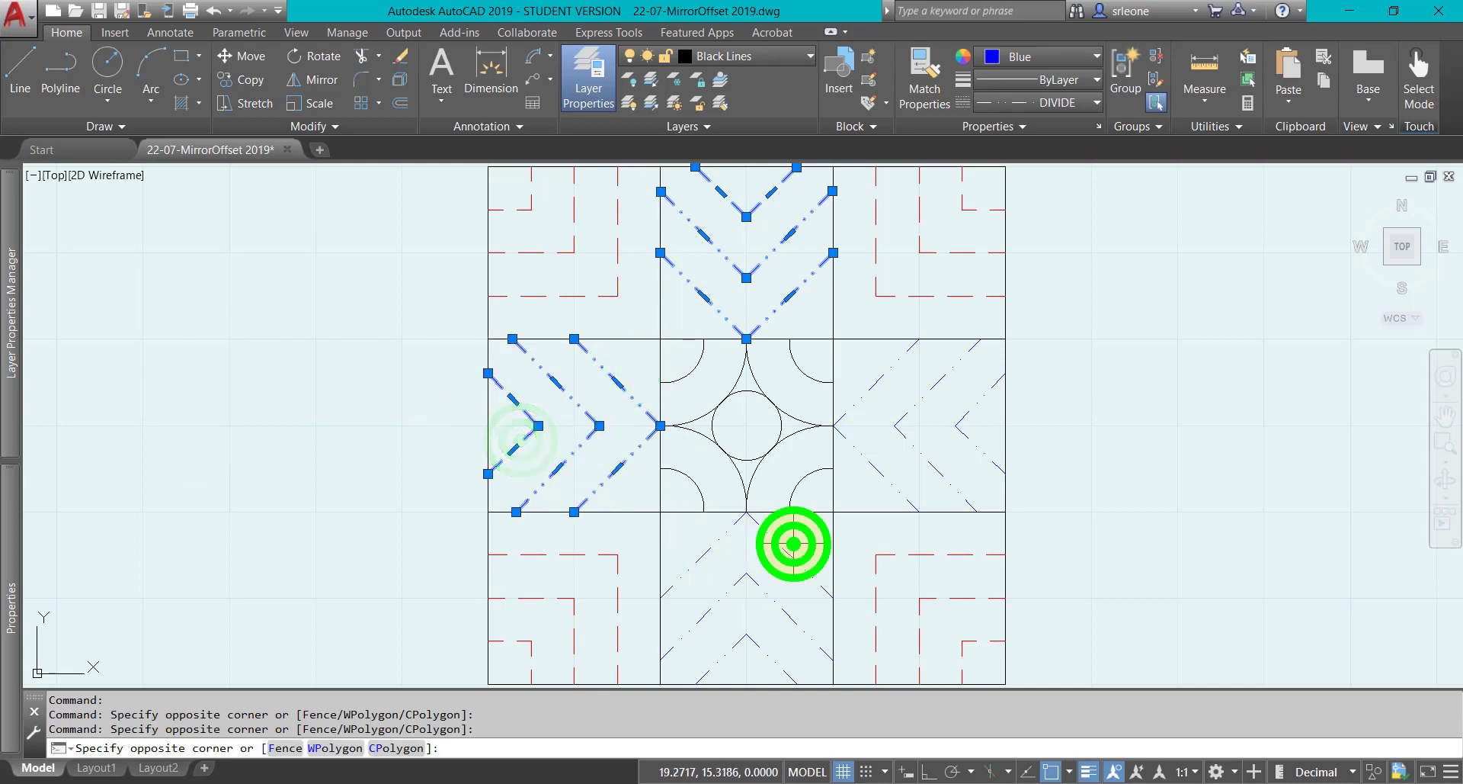
left_click(749, 666)
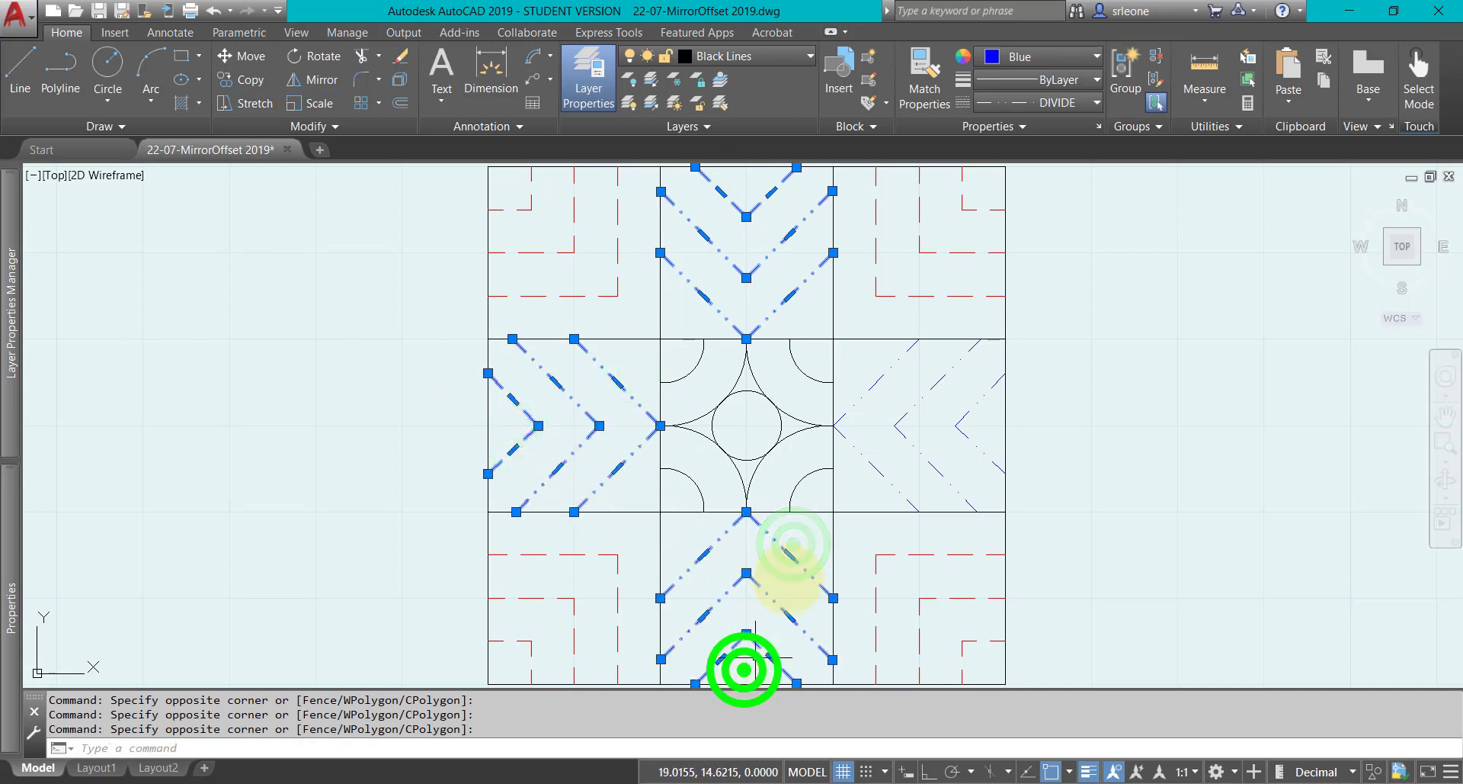
left_click(984, 416)
left_click(867, 490)
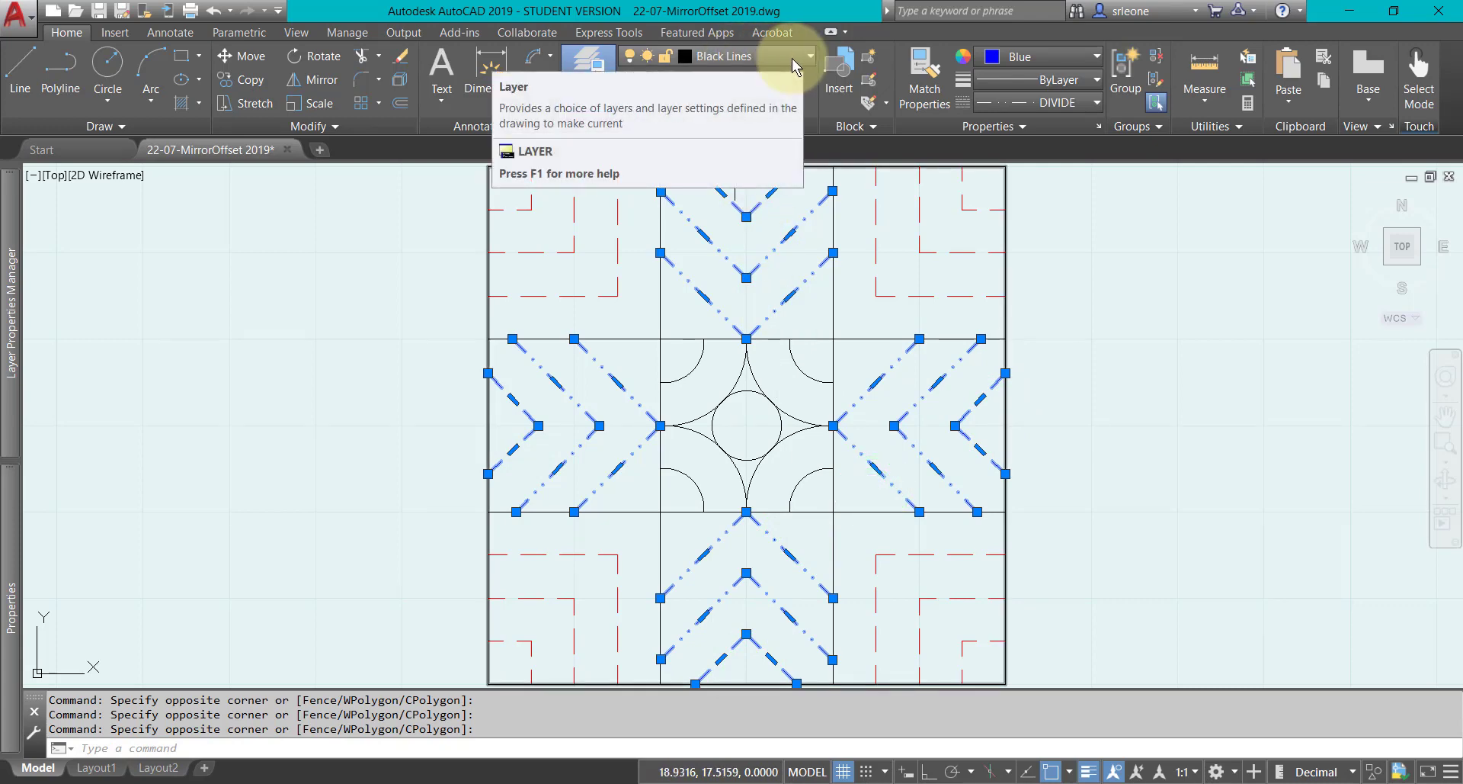
- Set the chevrons' colour and linetype to ByLayer and place them on Blue Divide
left_click(1073, 56)
left_click(1025, 82)
left_click(1048, 103)
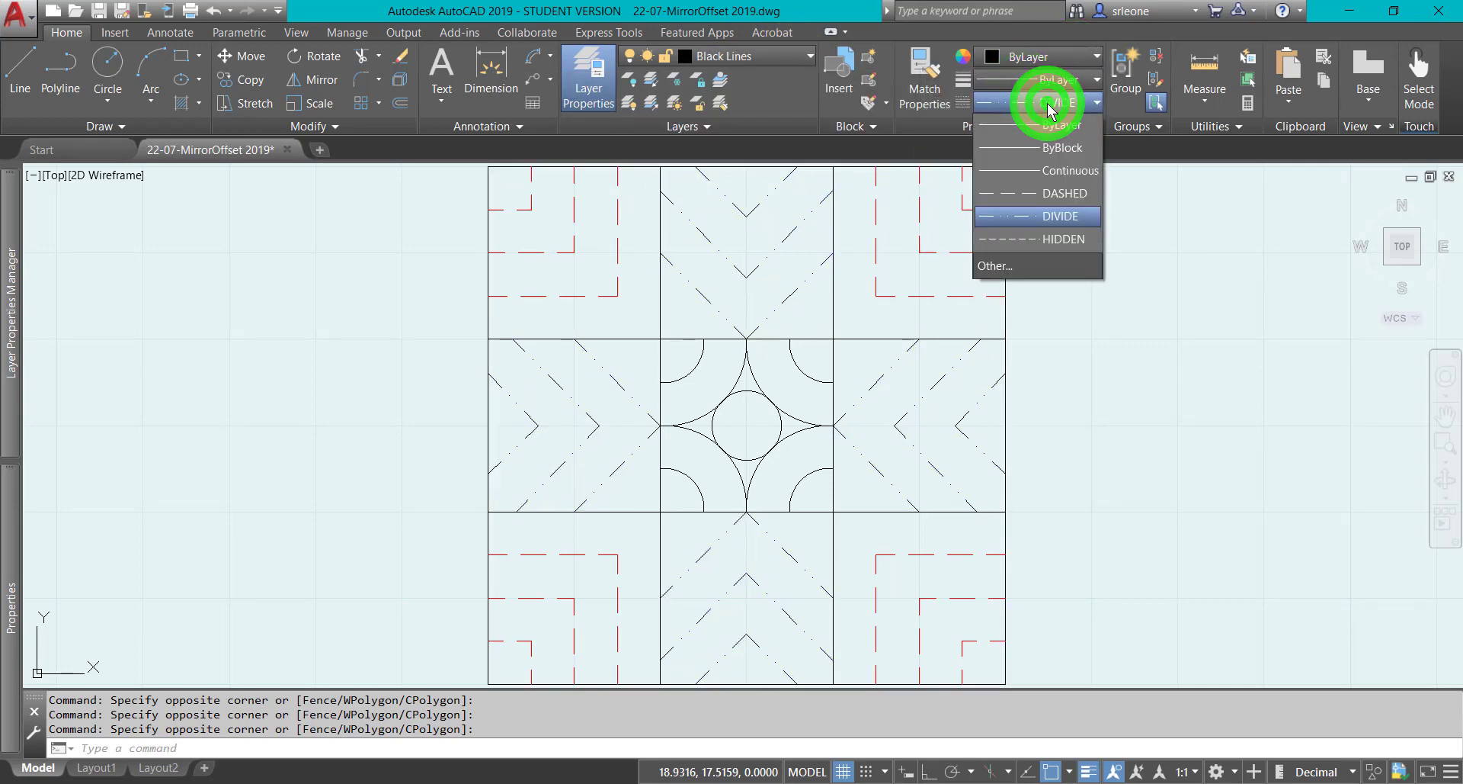
left_click(1054, 126)
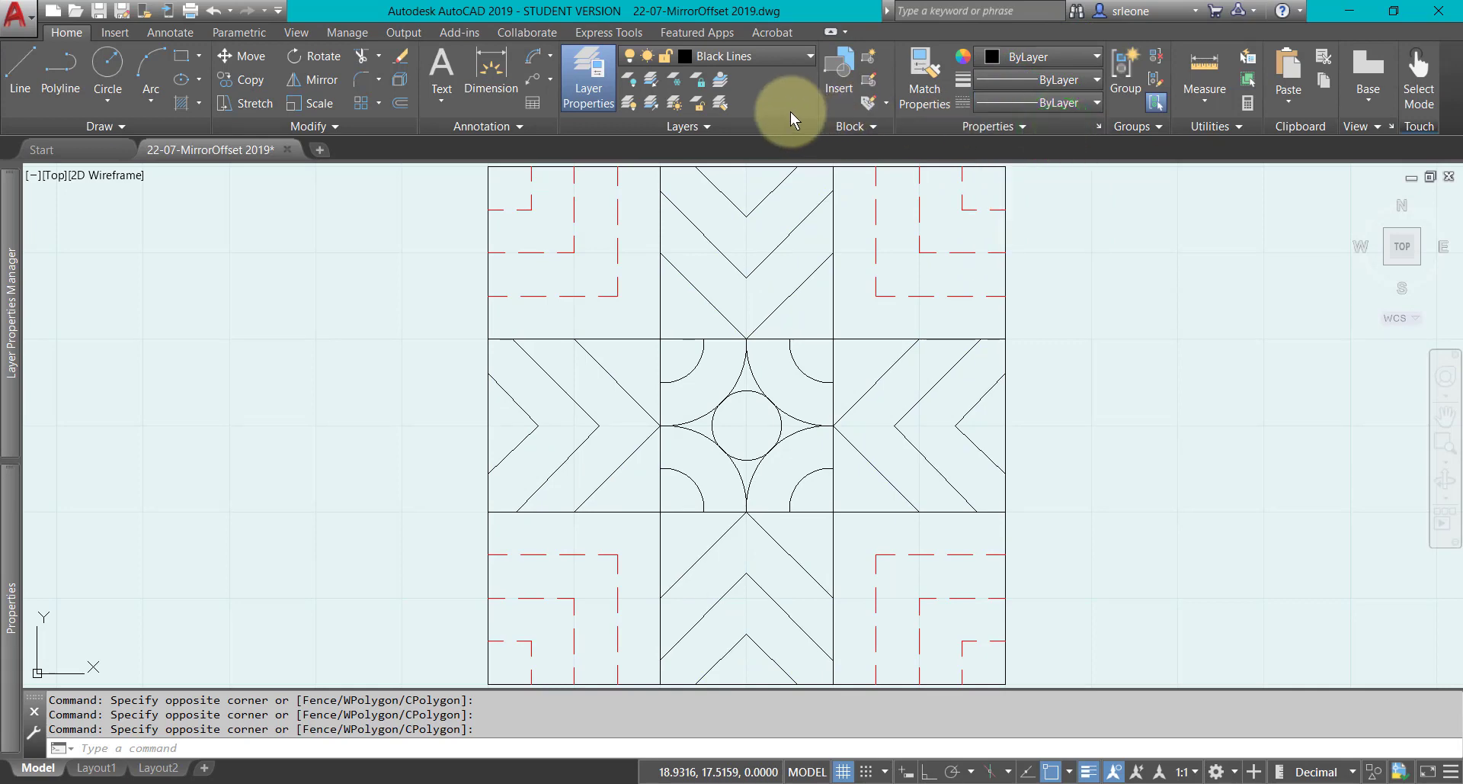
left_click(709, 180)
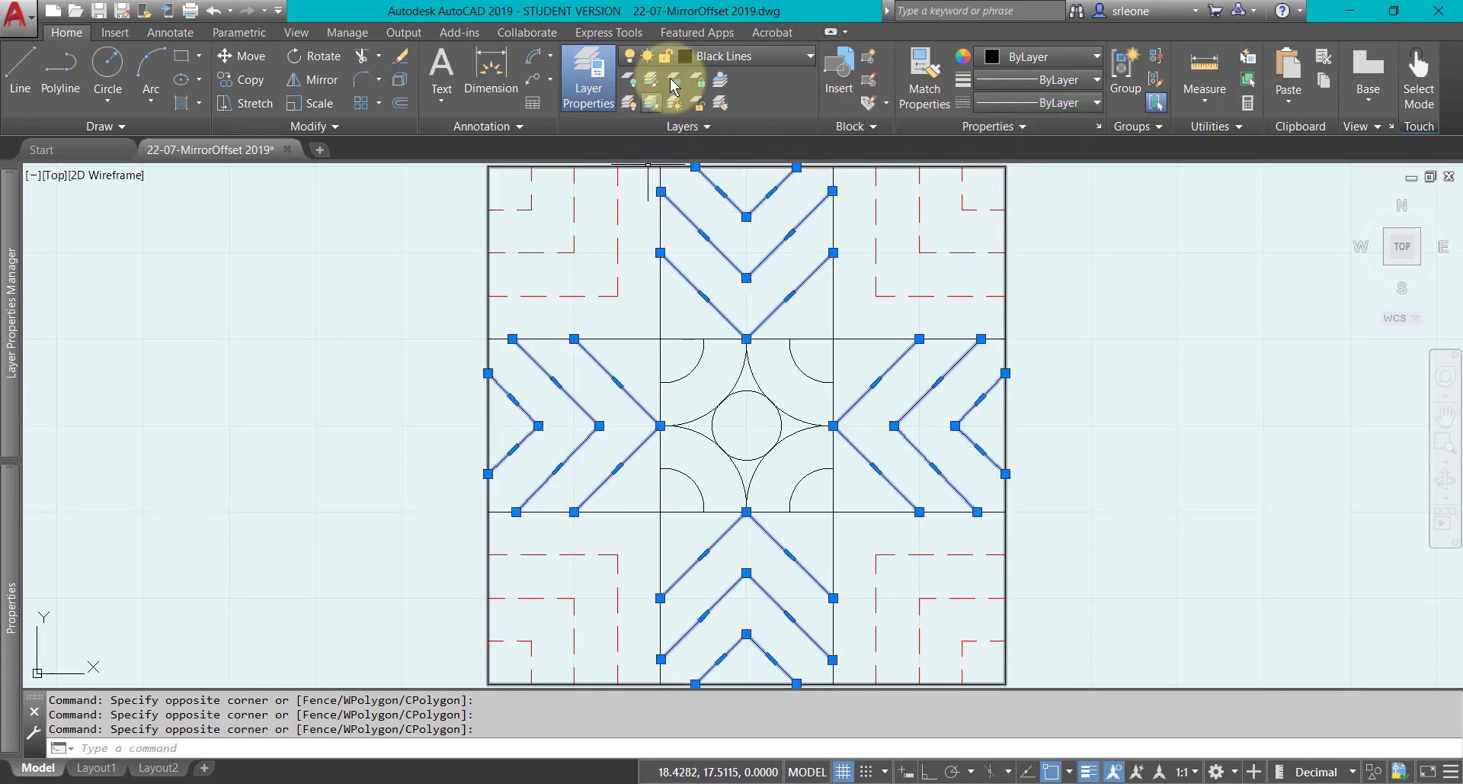
left_click(722, 60)
left_click(721, 126)
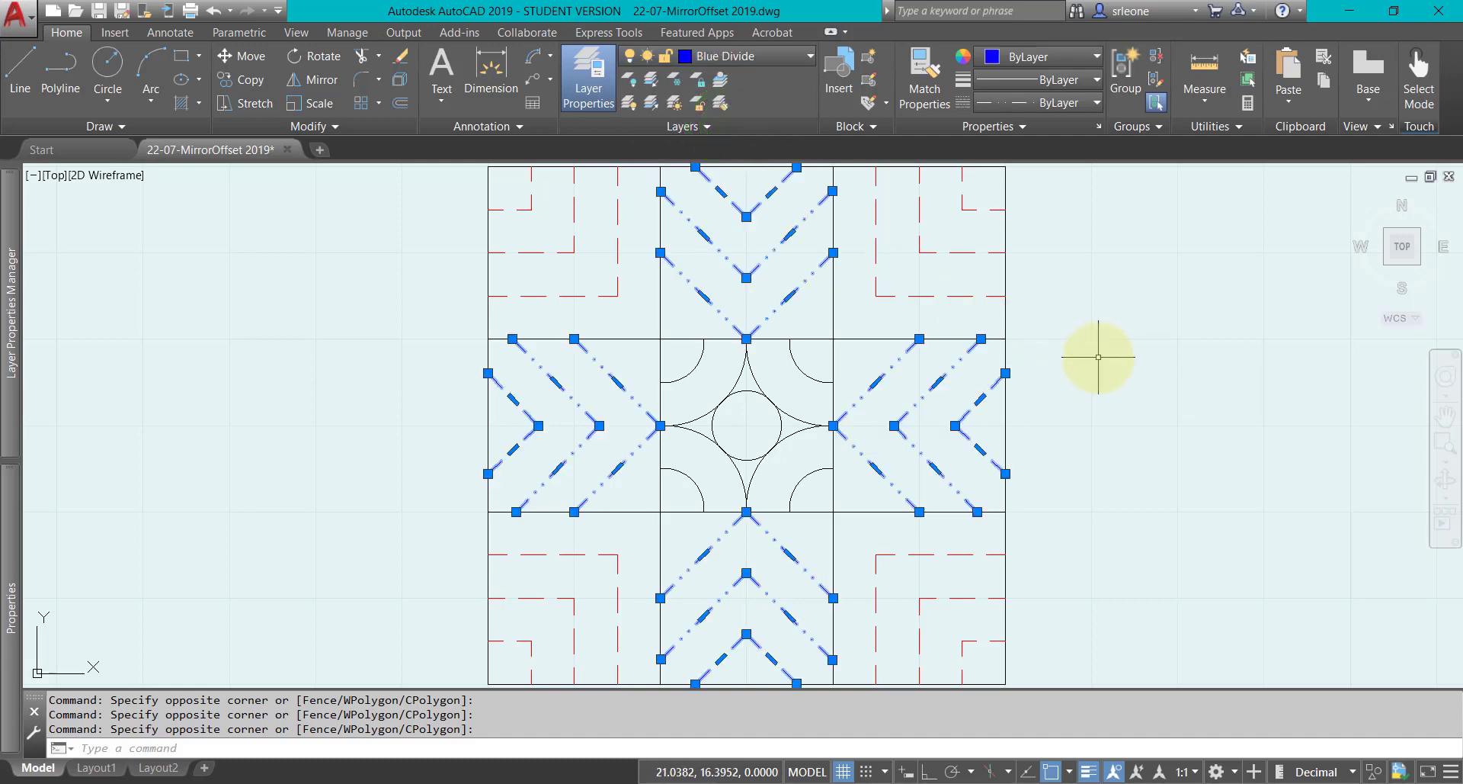
- Load PHANTOM2 from acad.lin and assign it as the Red Dashed layer's linetype
key("Escape")
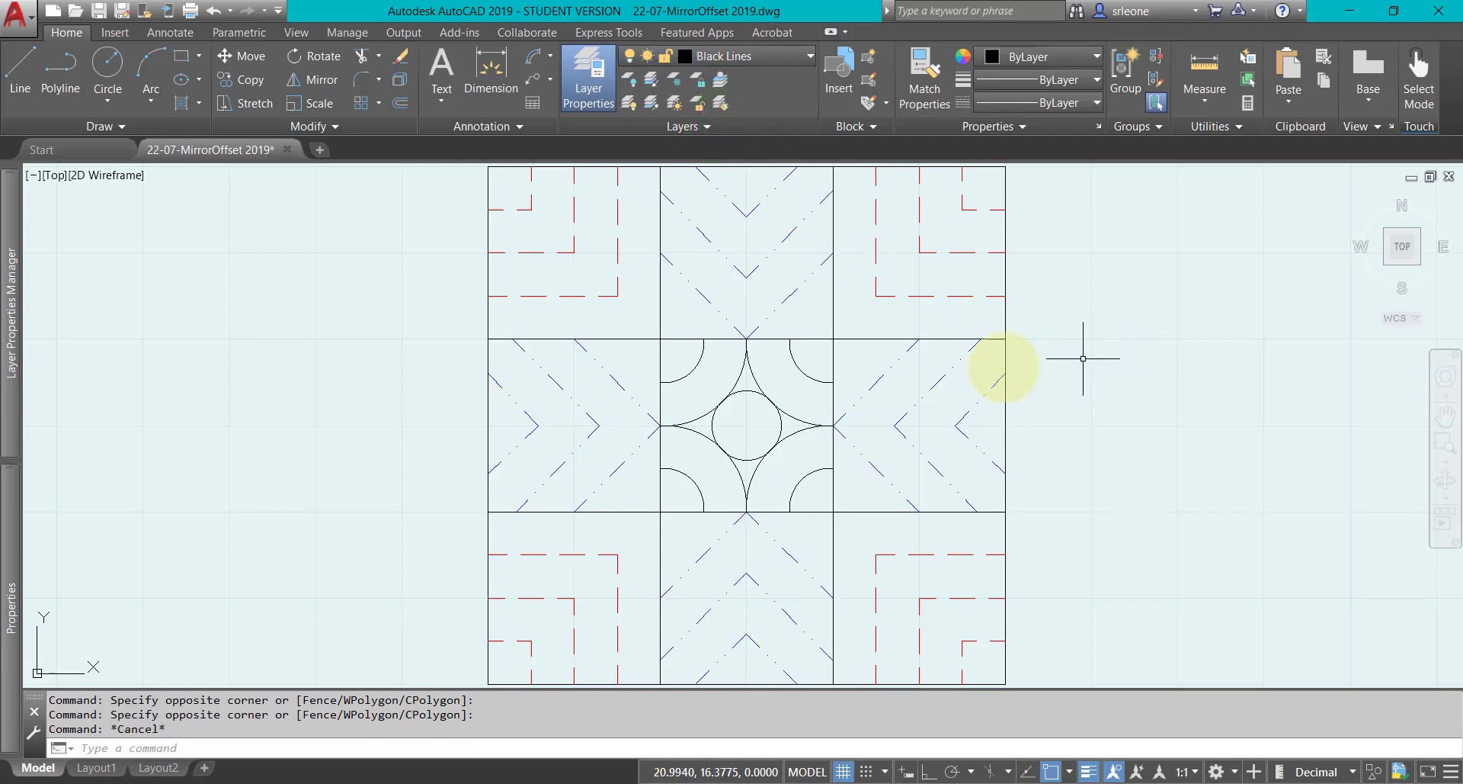
mouse_move(13, 349)
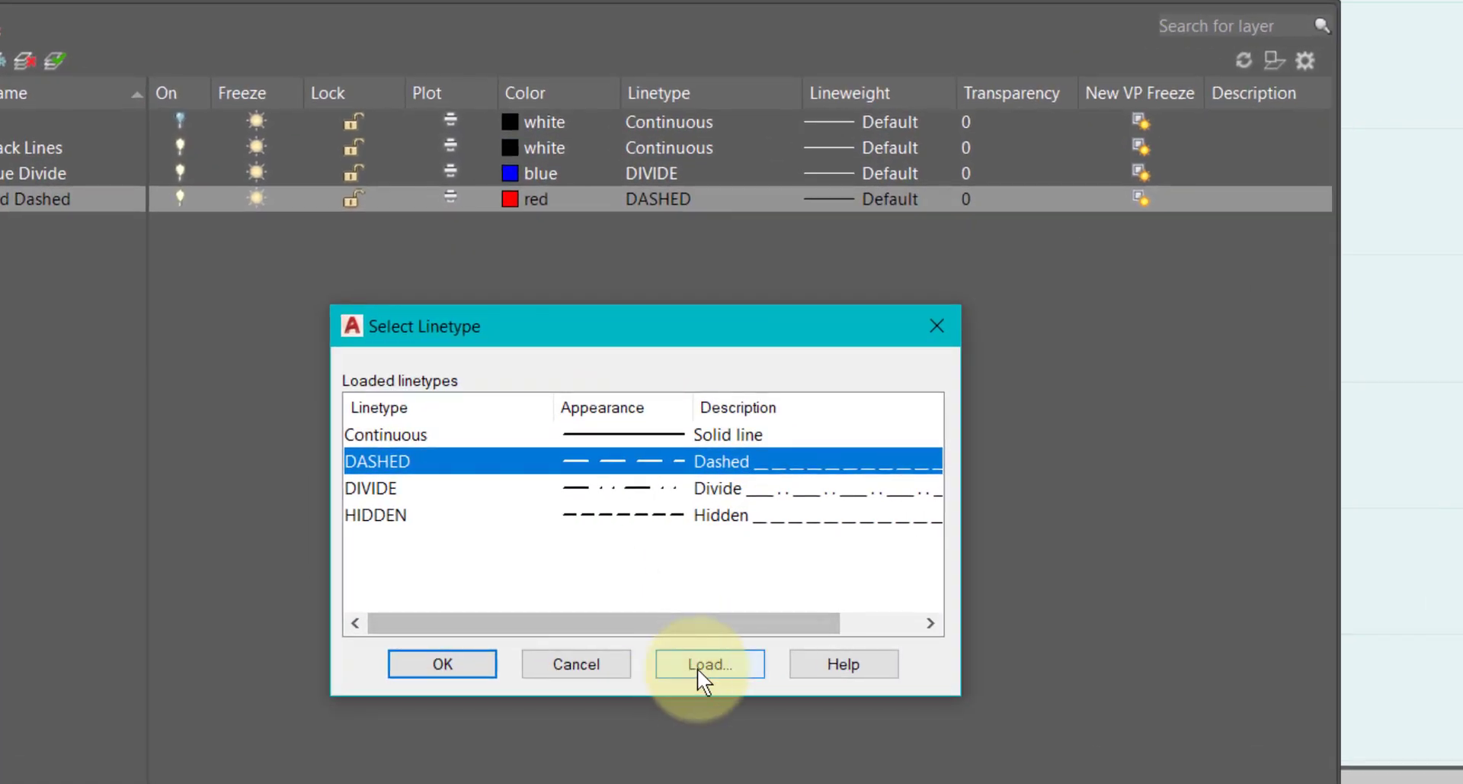
left_click(700, 667)
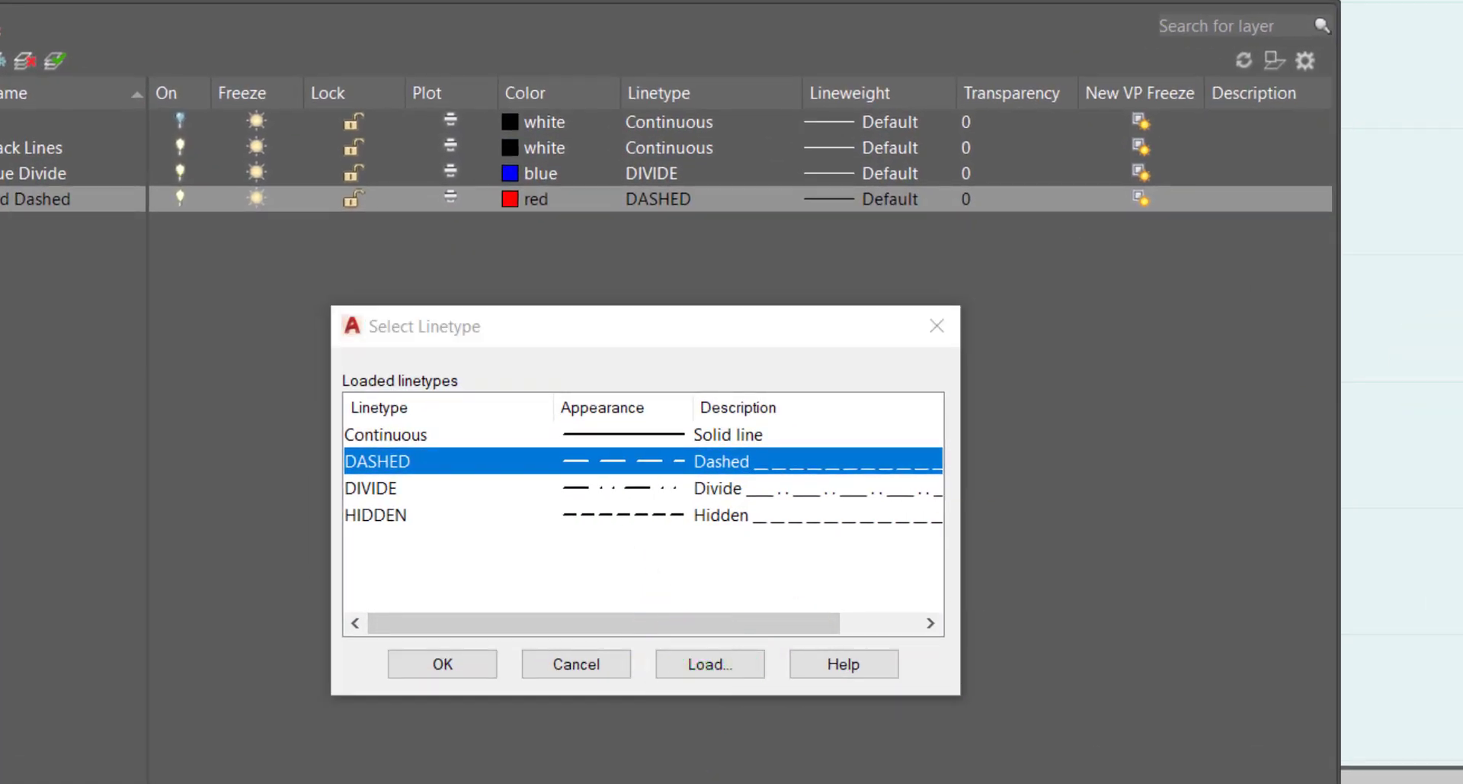
left_click_drag(485, 340, 549, 145)
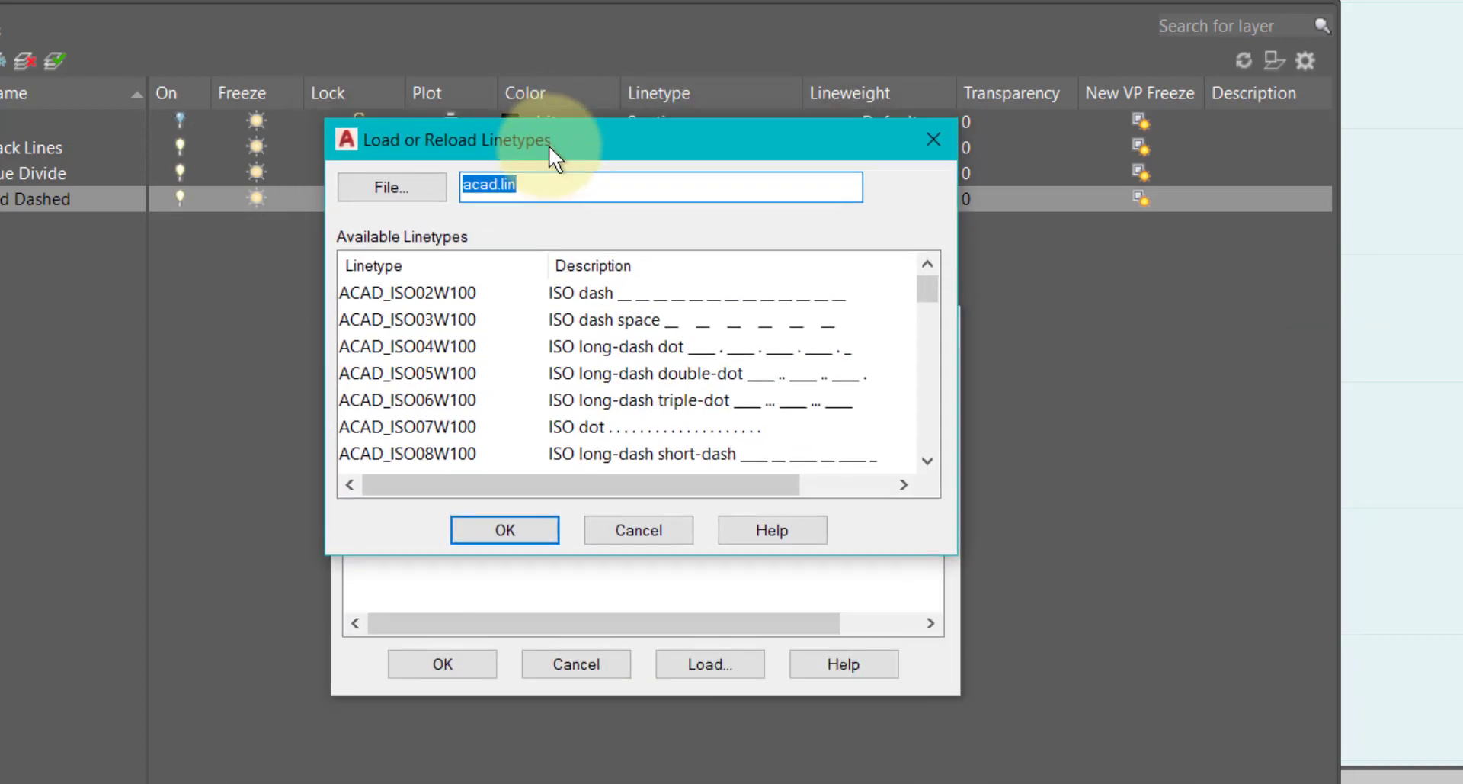
left_click(449, 371)
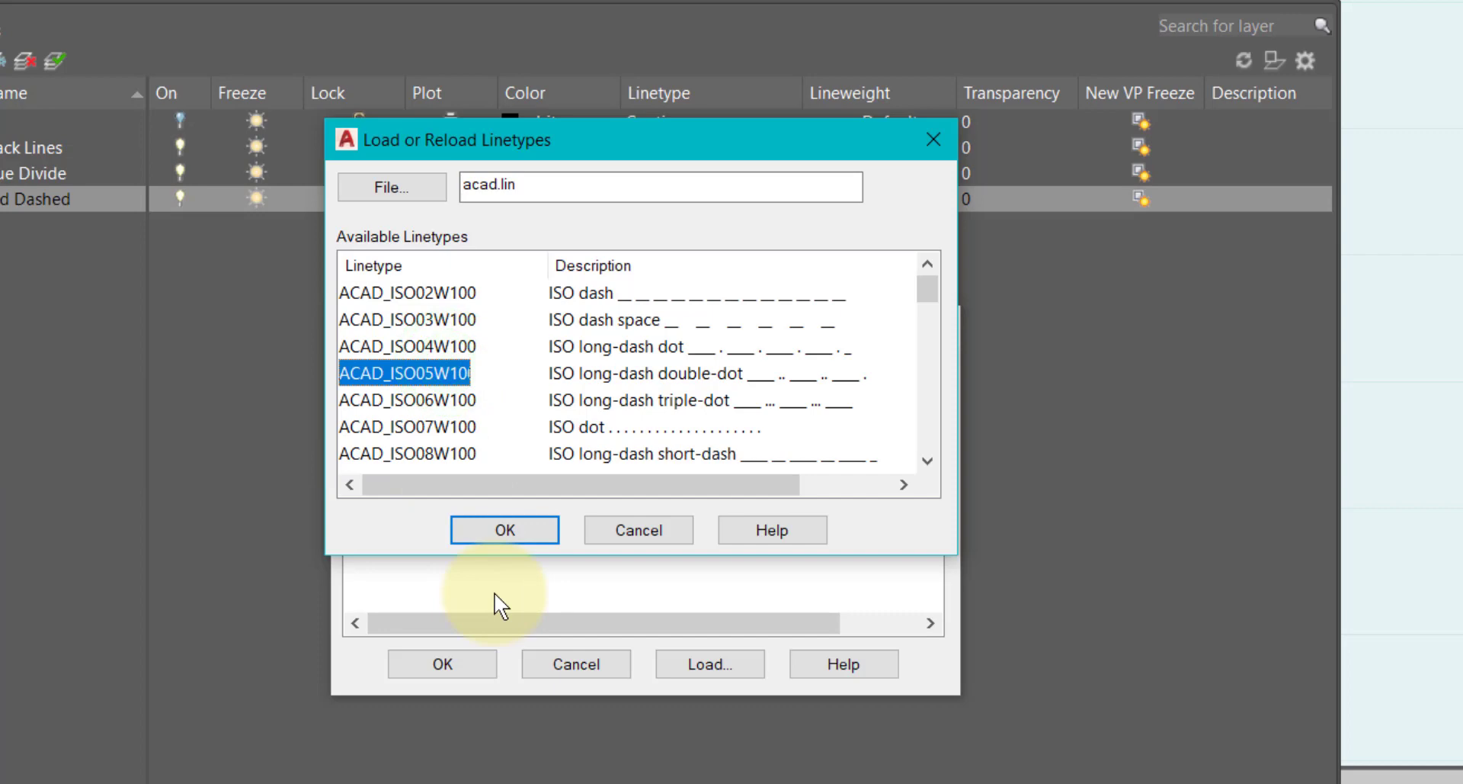
key("p")
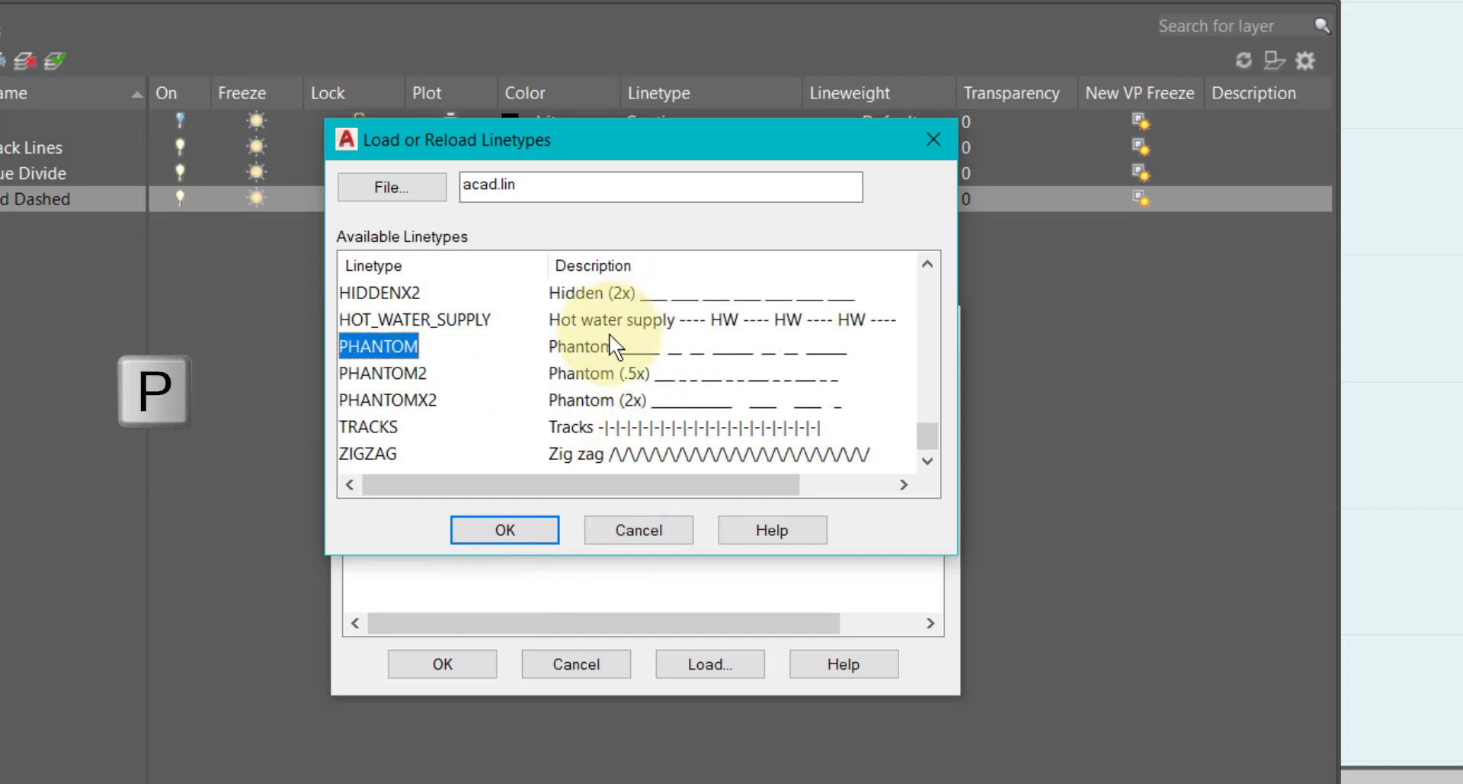
left_click(369, 373)
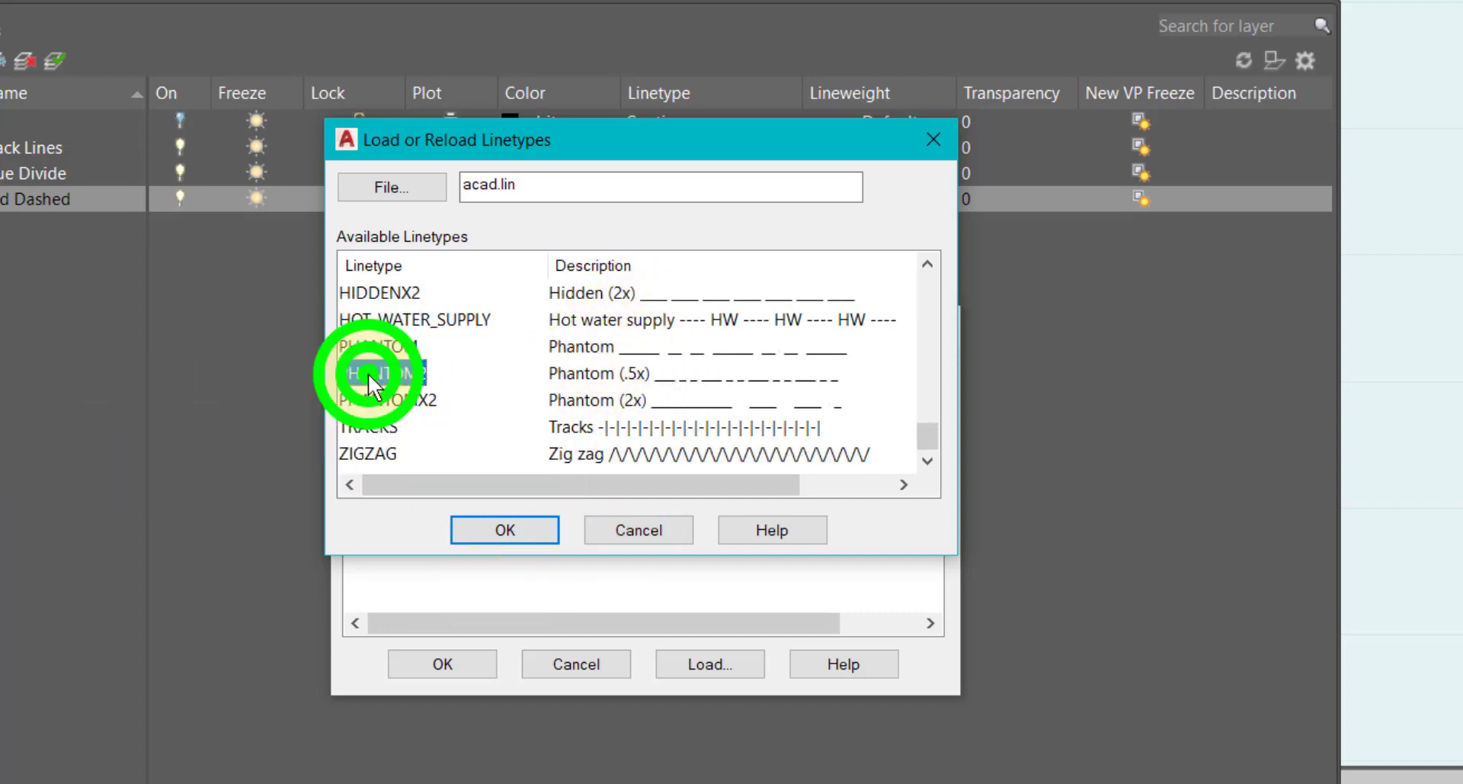
left_click(491, 523)
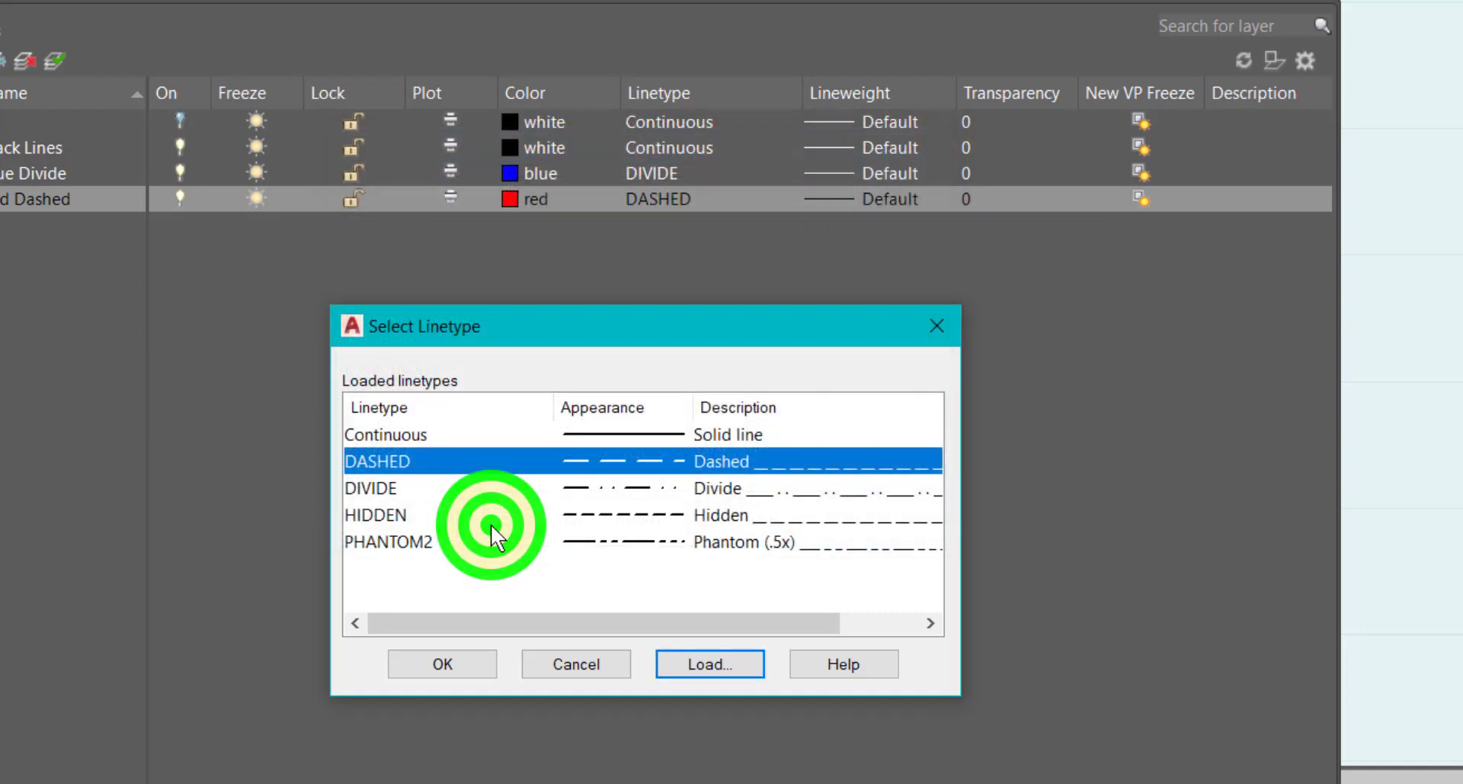
left_click(418, 543)
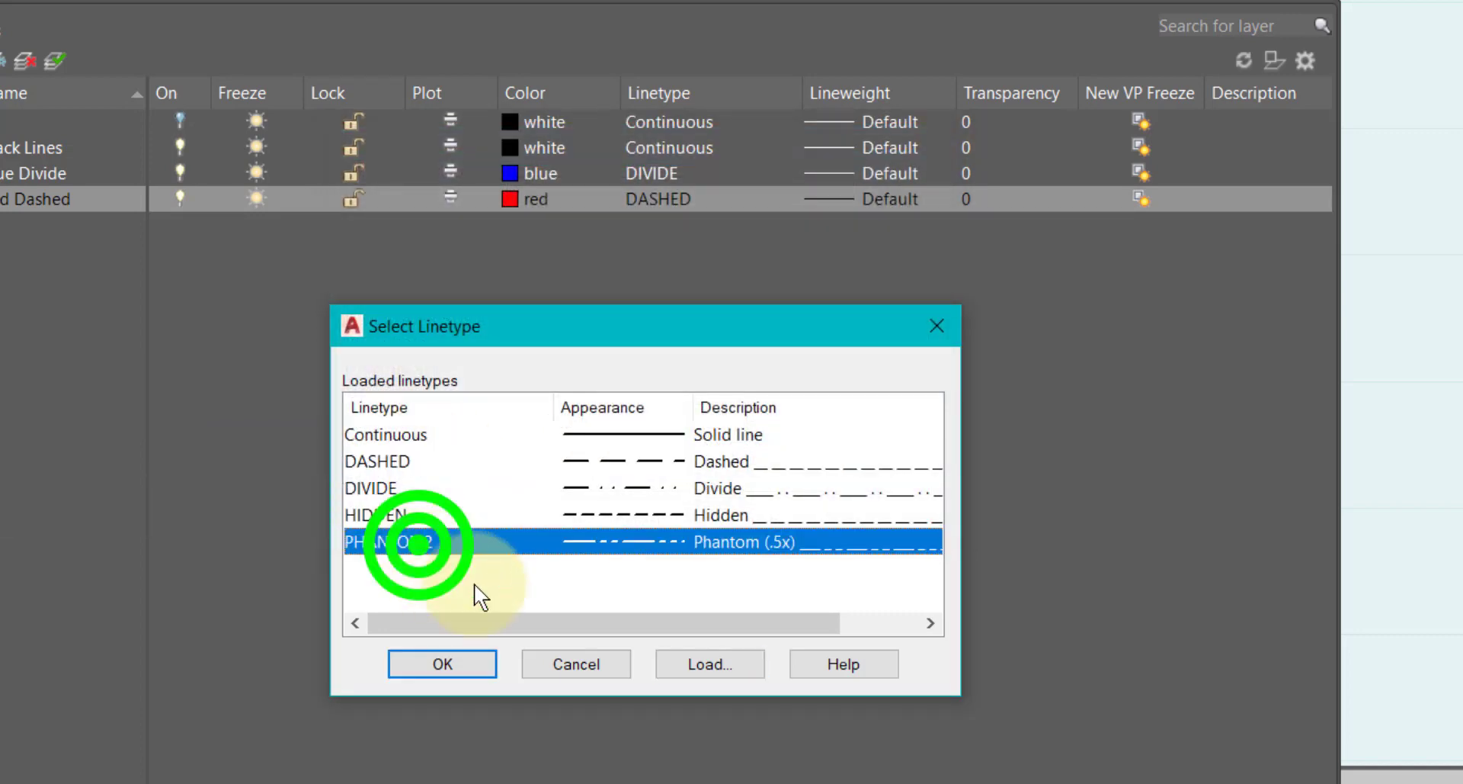
left_click(460, 662)
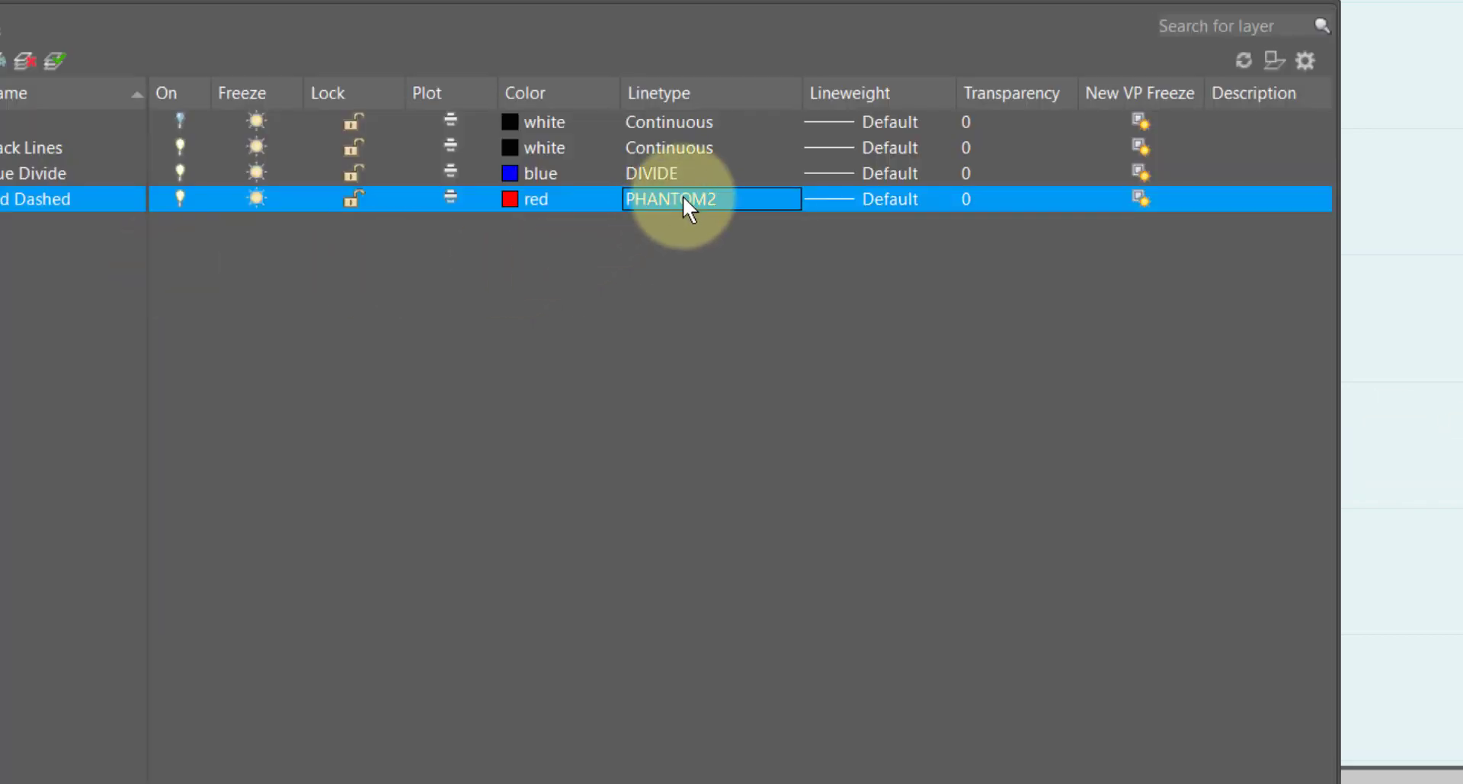
- Load HOT_WATER_SUPPLY and select it as the Red Dashed layer's linetype
left_click(683, 195)
left_click(724, 661)
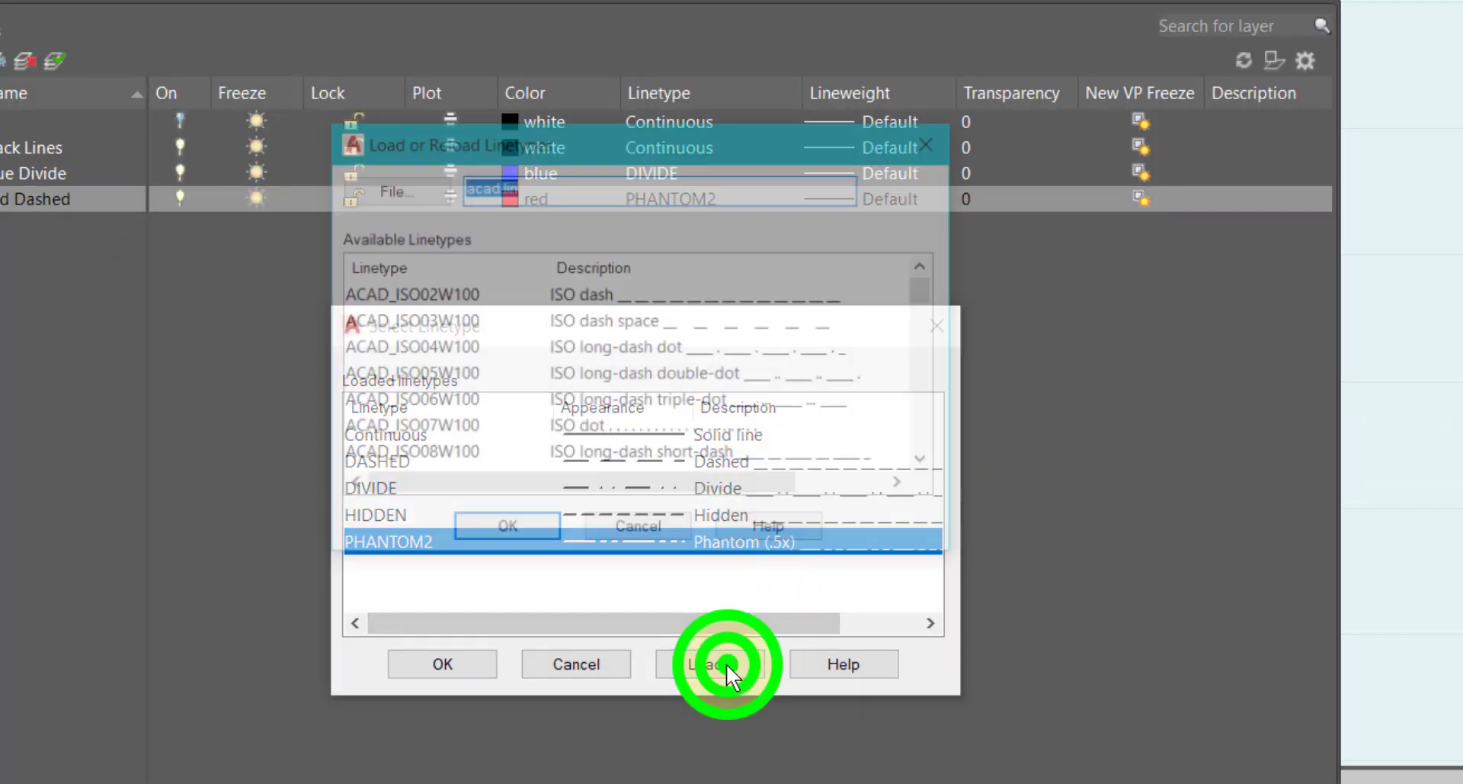
left_click(442, 326)
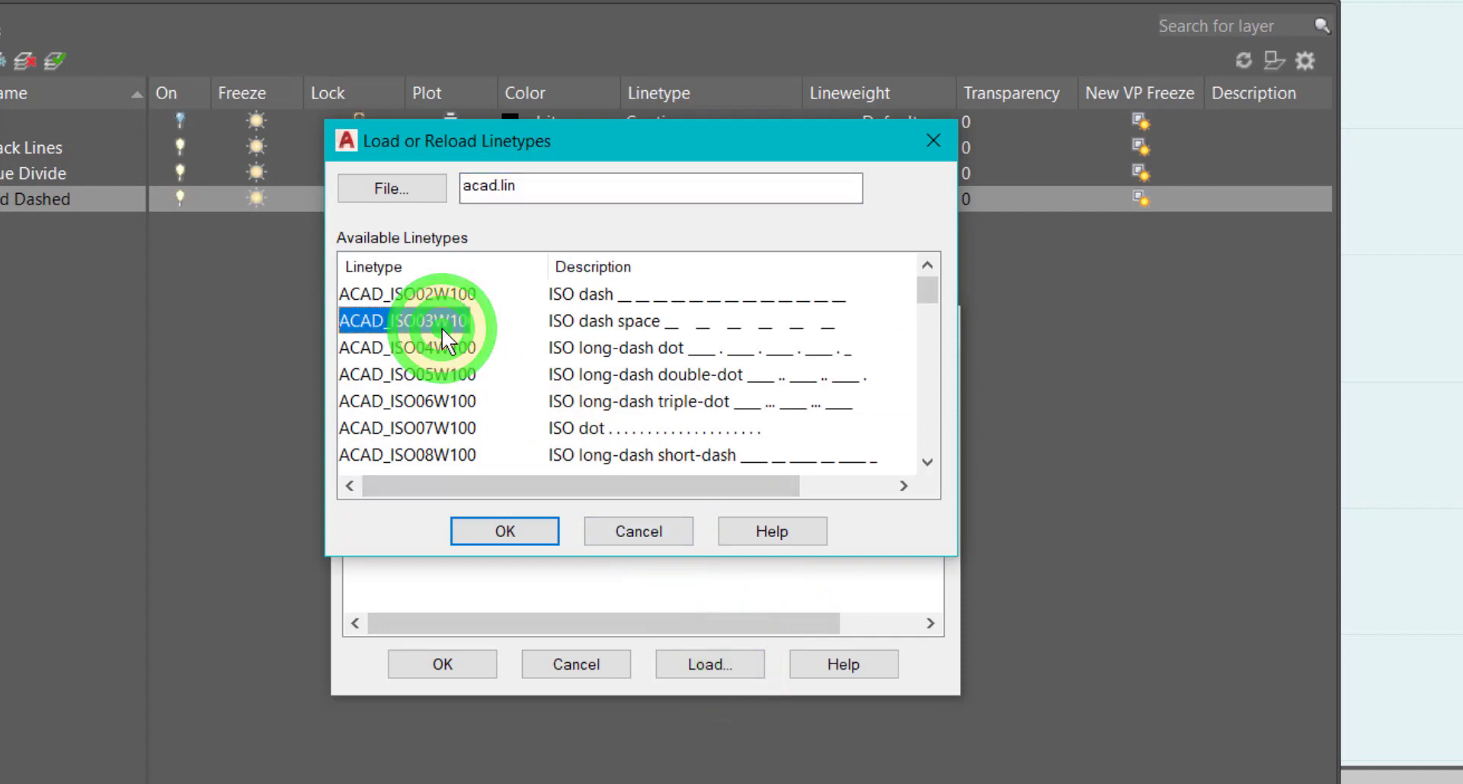
key("p")
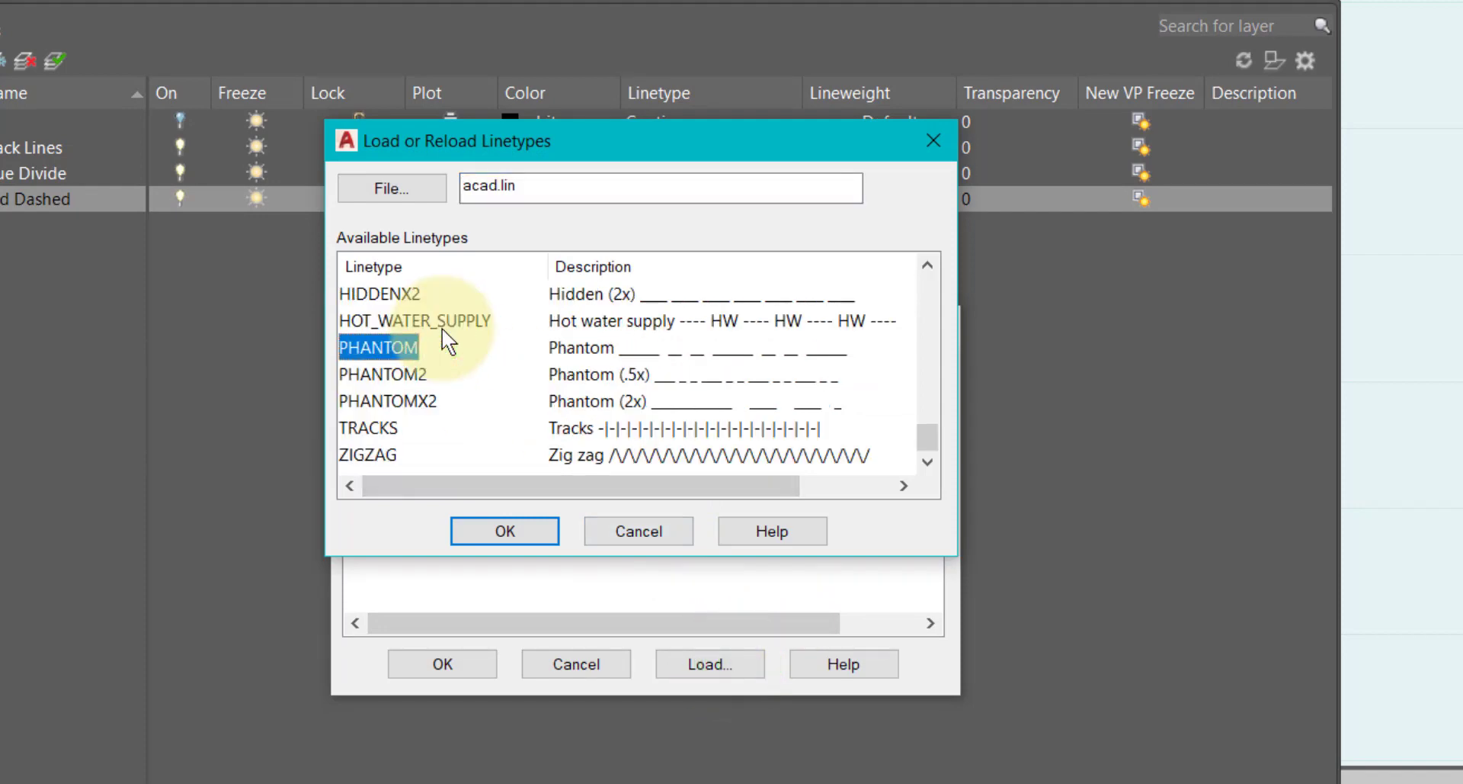
left_click(565, 315)
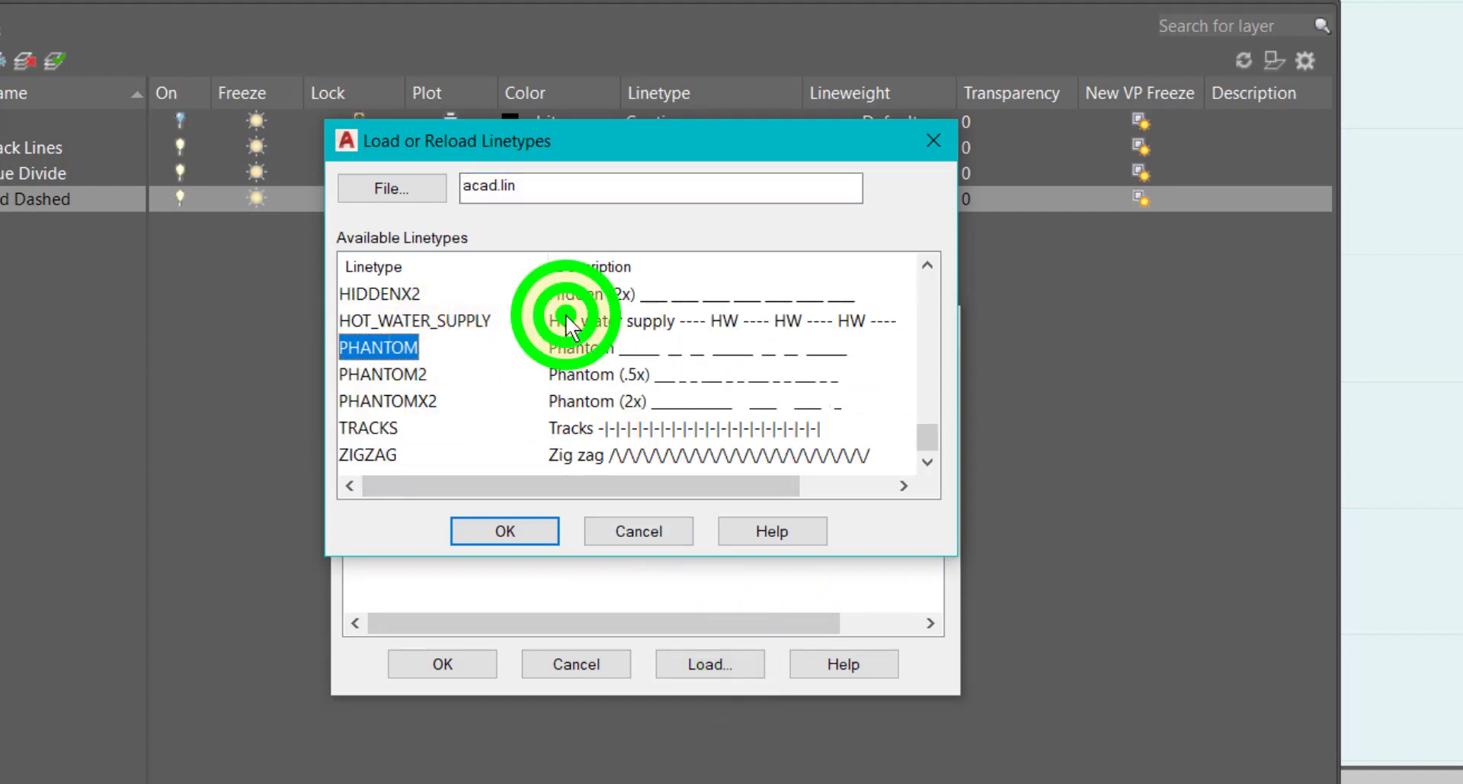
left_click(488, 526)
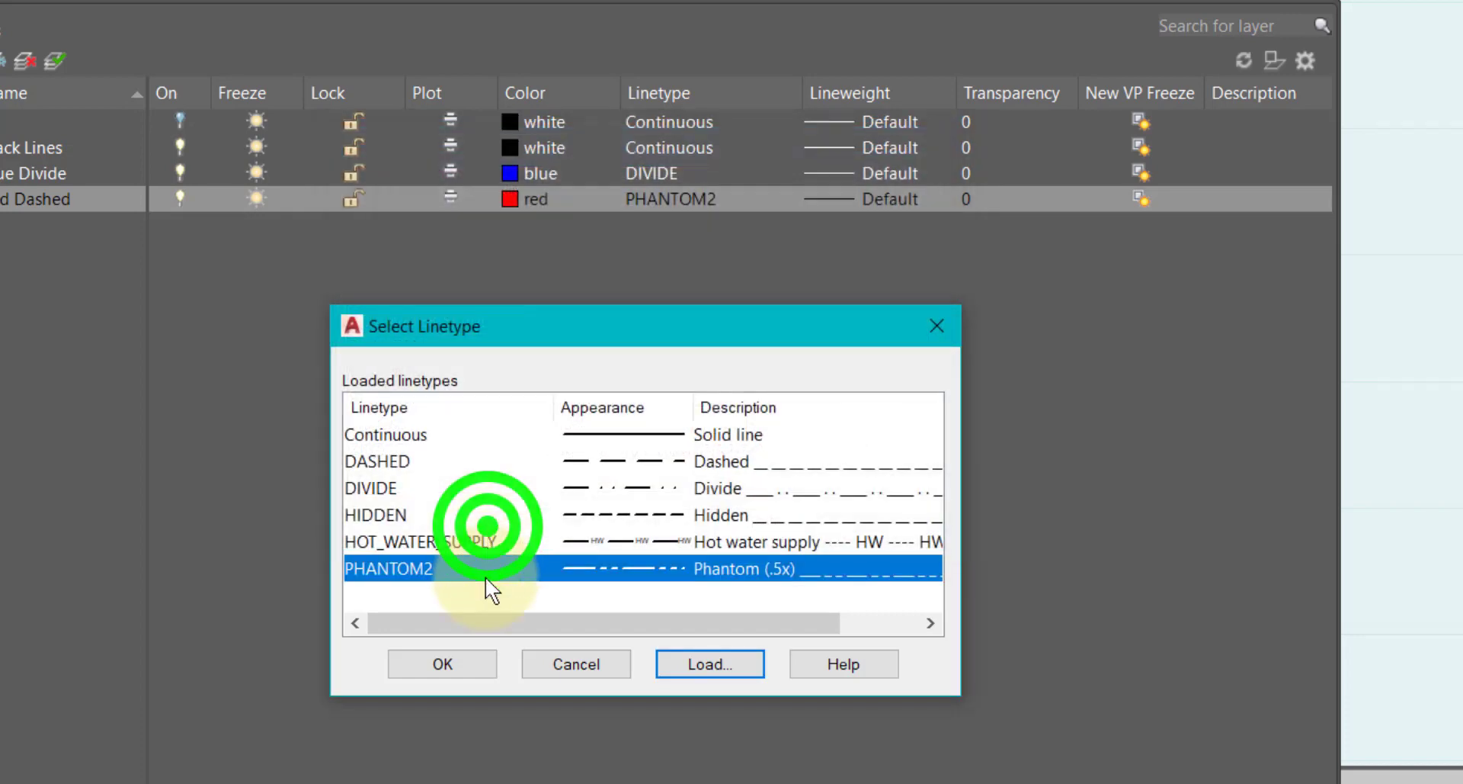
left_click(457, 543)
- Confirm HOT_WATER_SUPPLY for Red Dashed and check the layer list, keeping Black Lines current
left_click(456, 663)
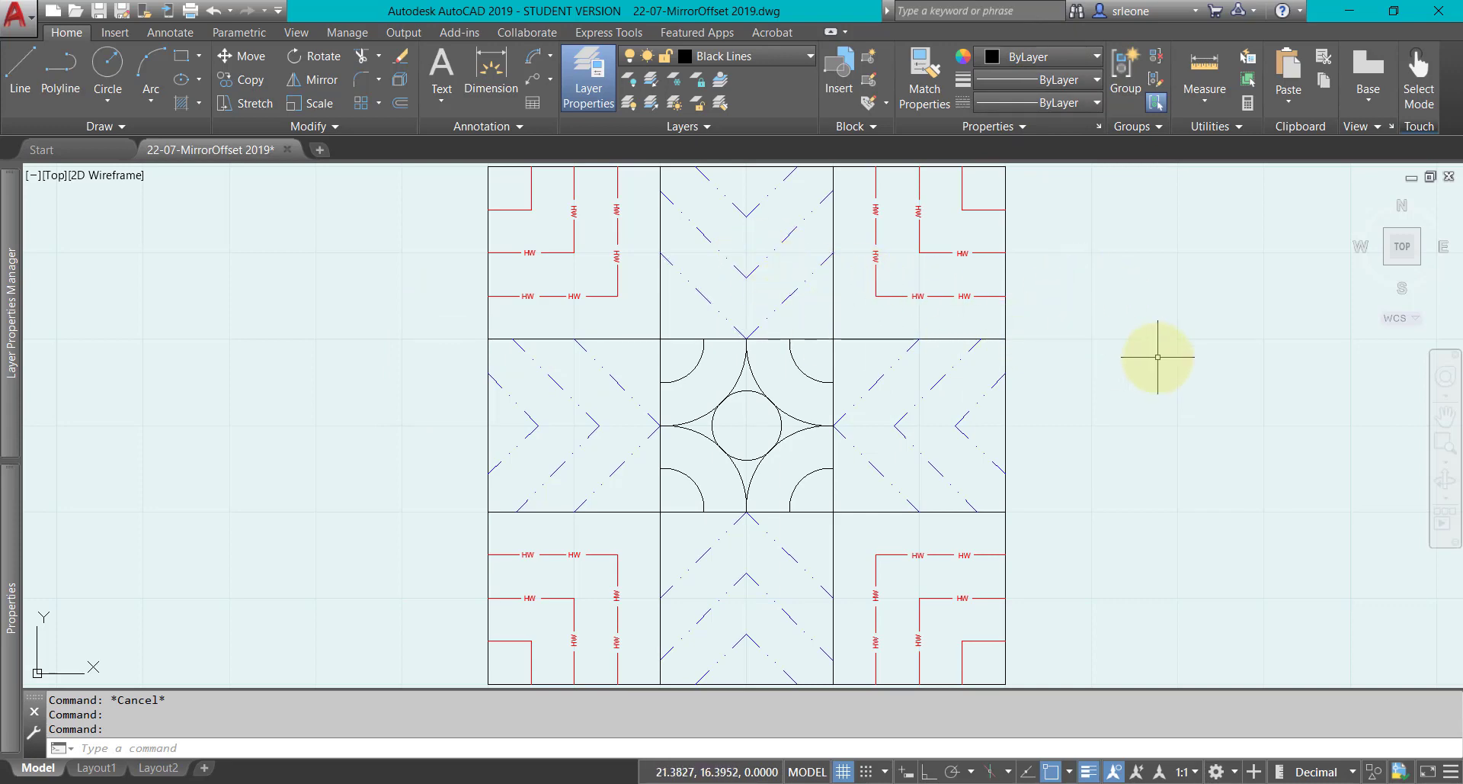
left_click(759, 52)
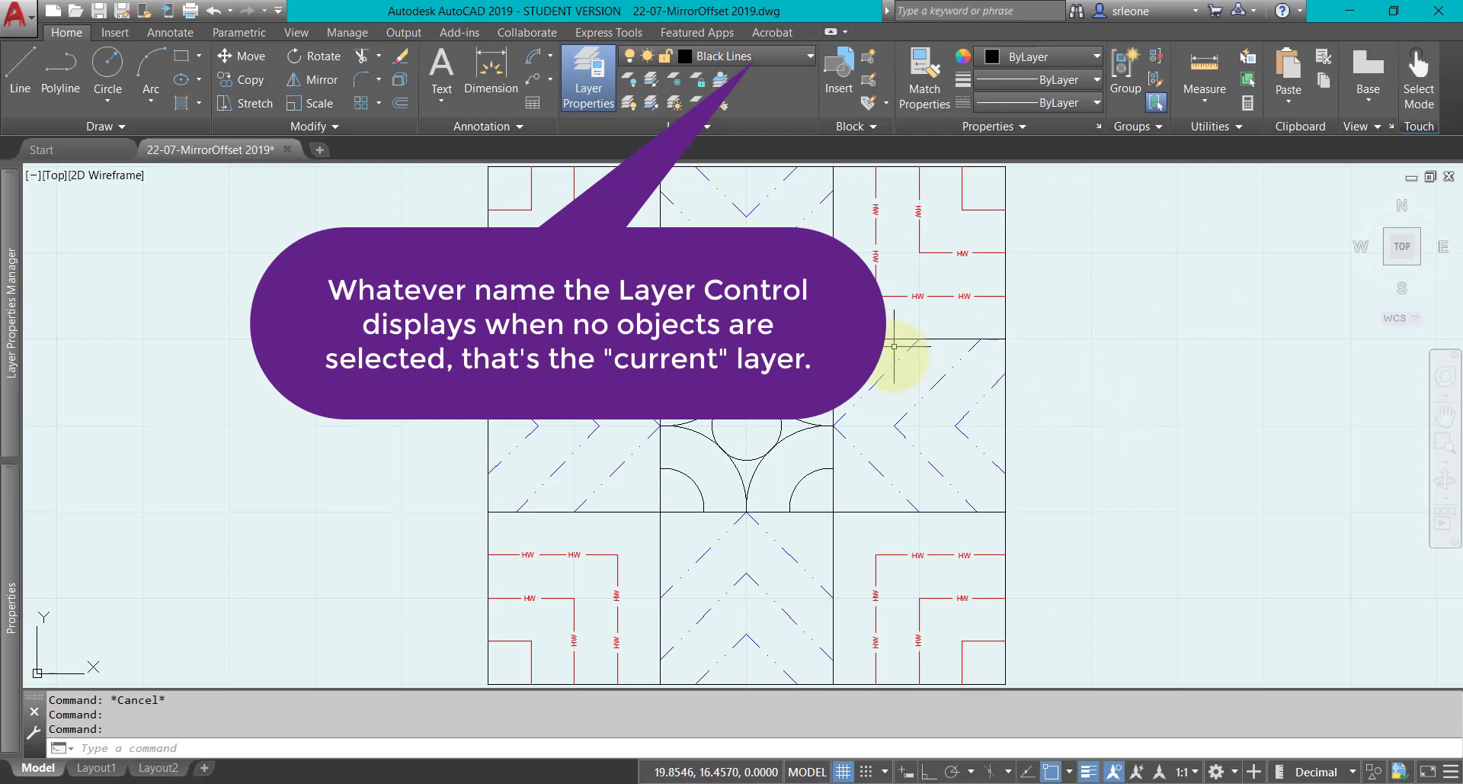
left_click(722, 56)
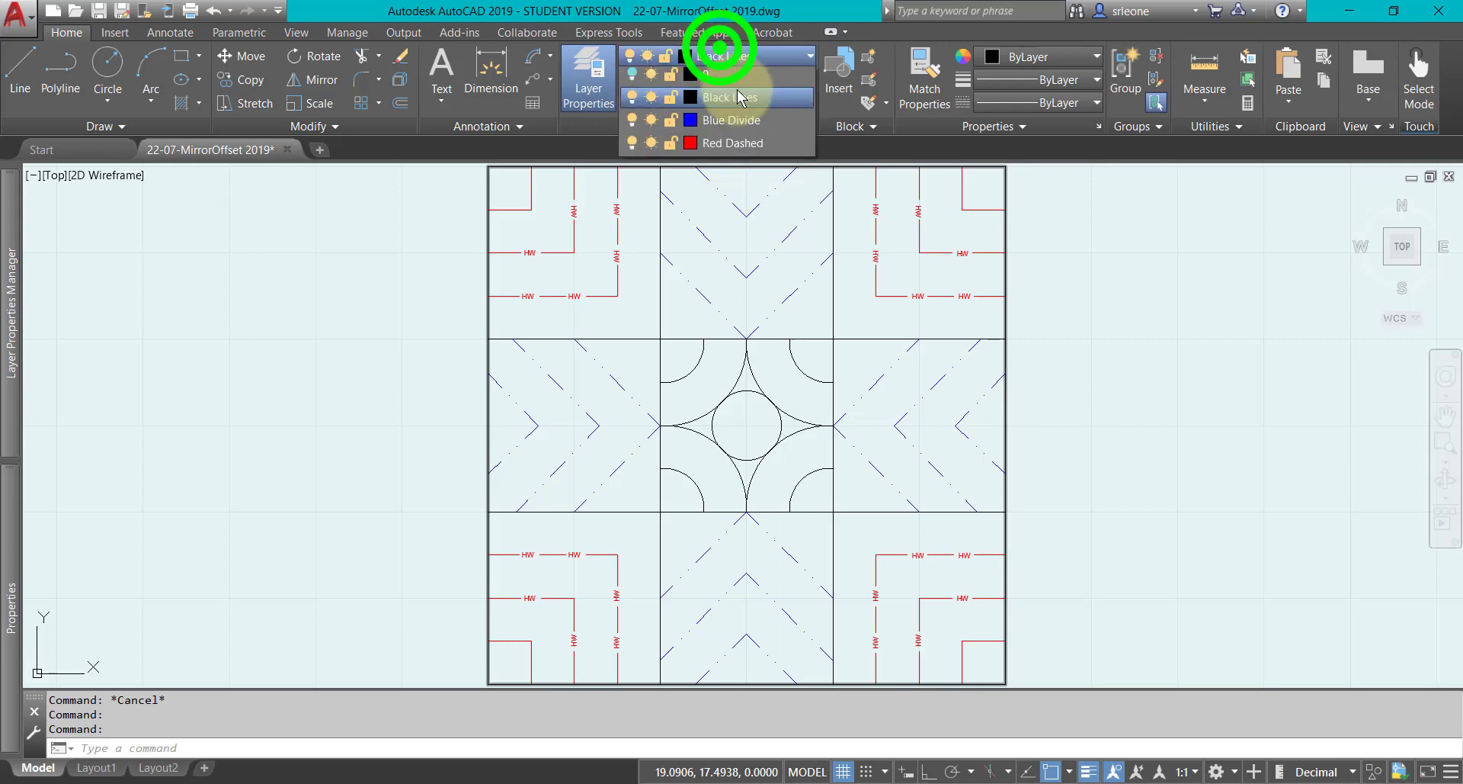
left_click(1122, 359)
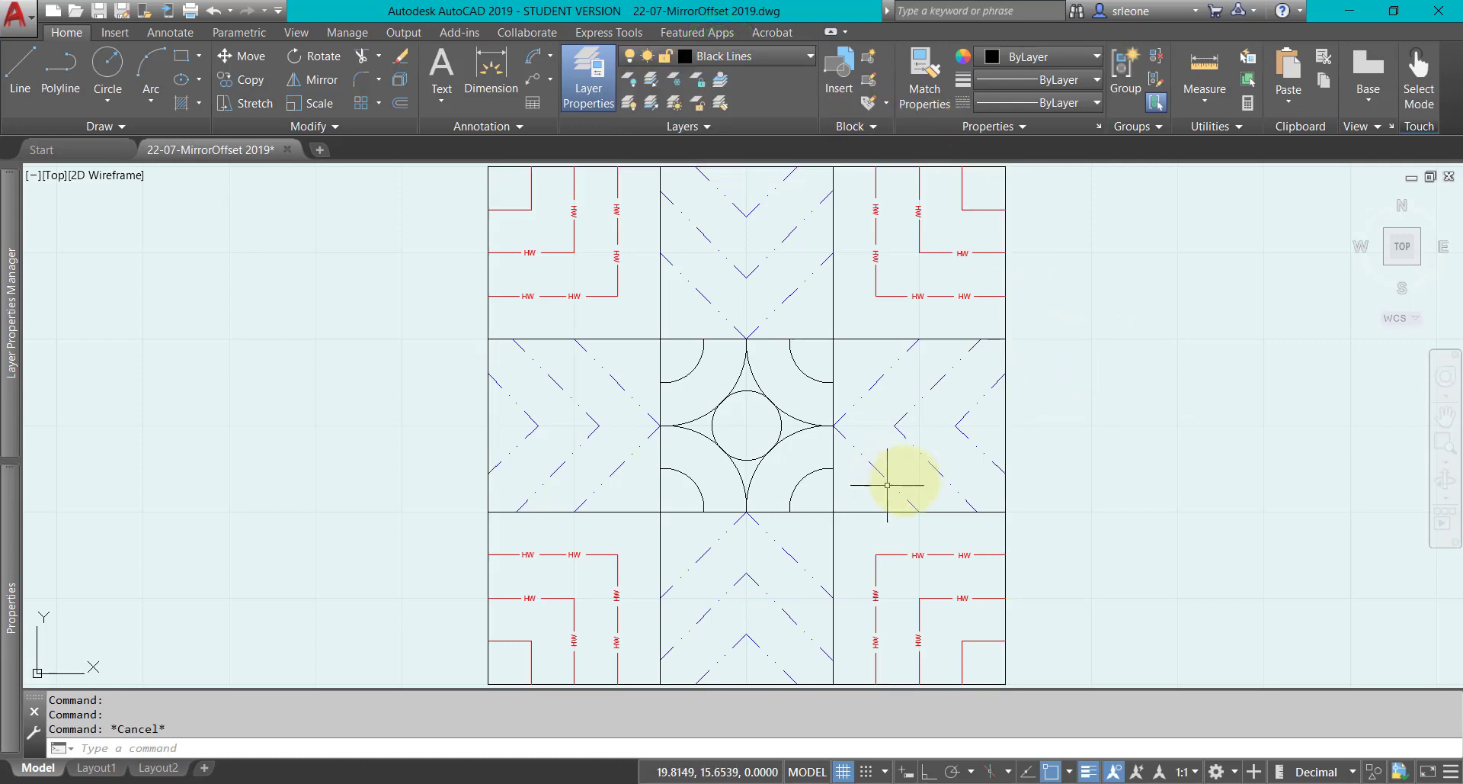